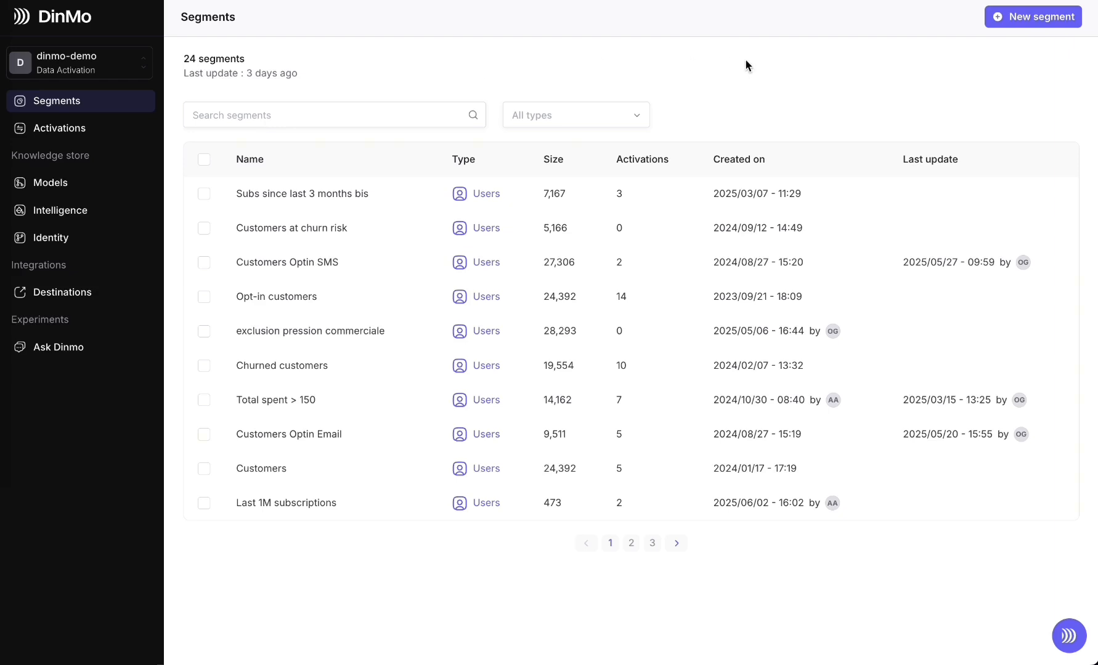
Start creating a new segment of the User Segment type
left_click(1015, 19)
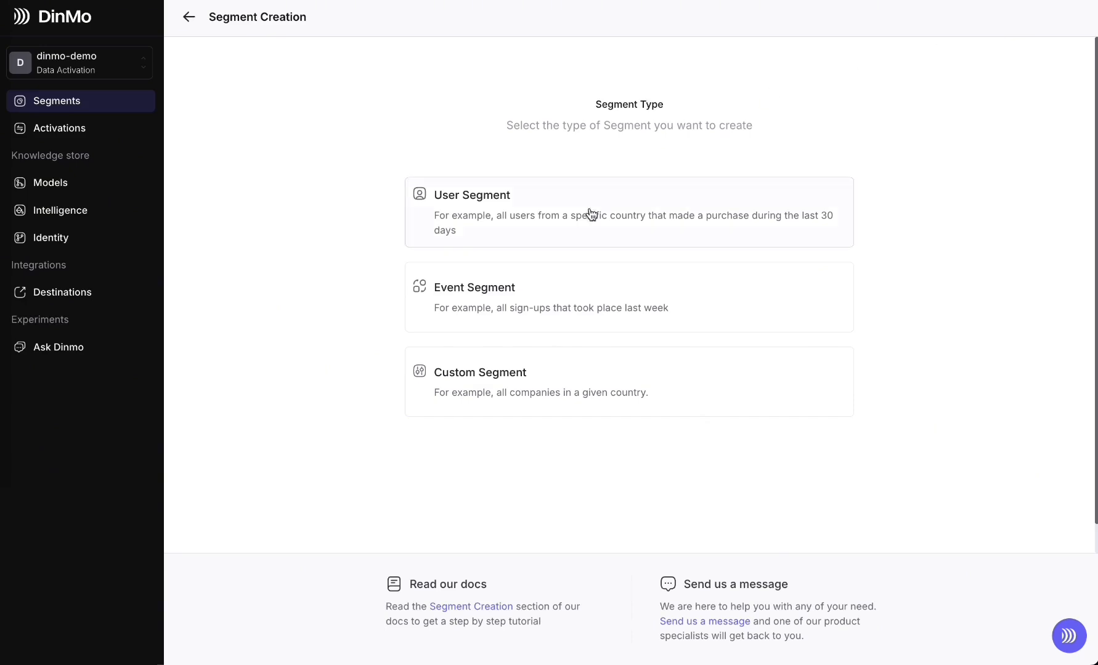
left_click(567, 231)
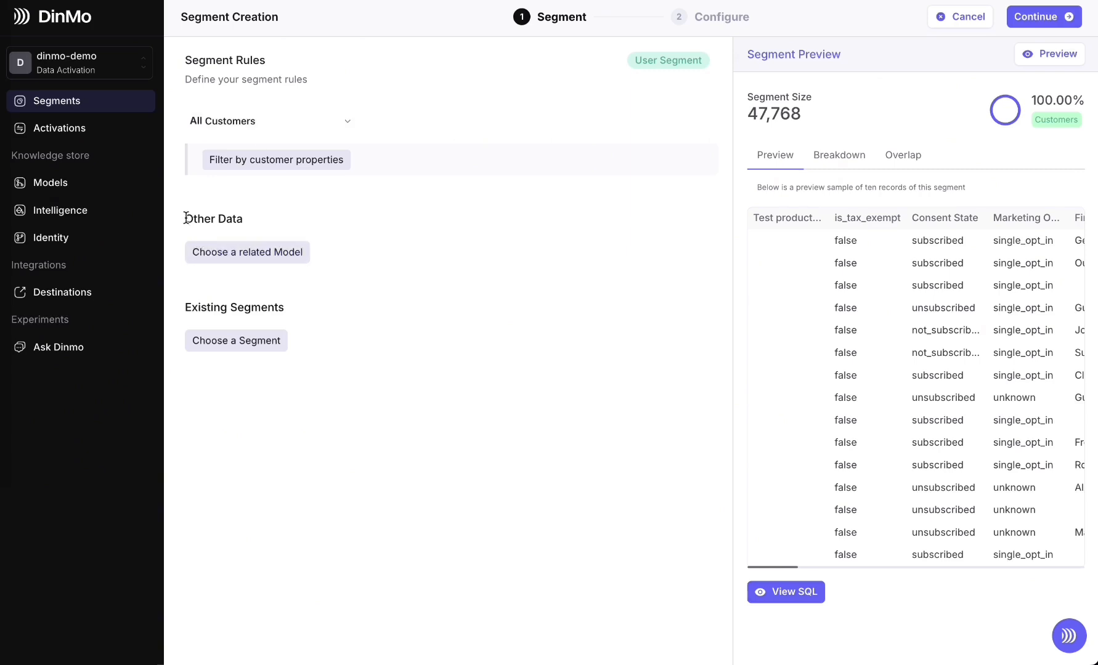
left_click_drag(186, 218, 279, 222)
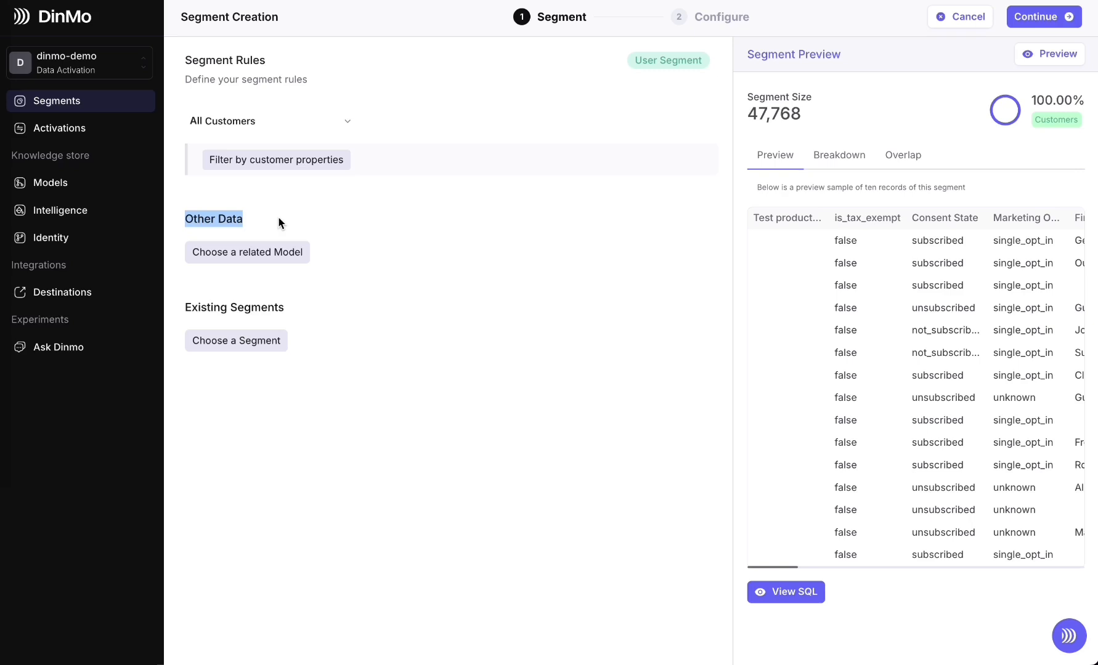
triple_click(258, 310)
left_click(259, 308)
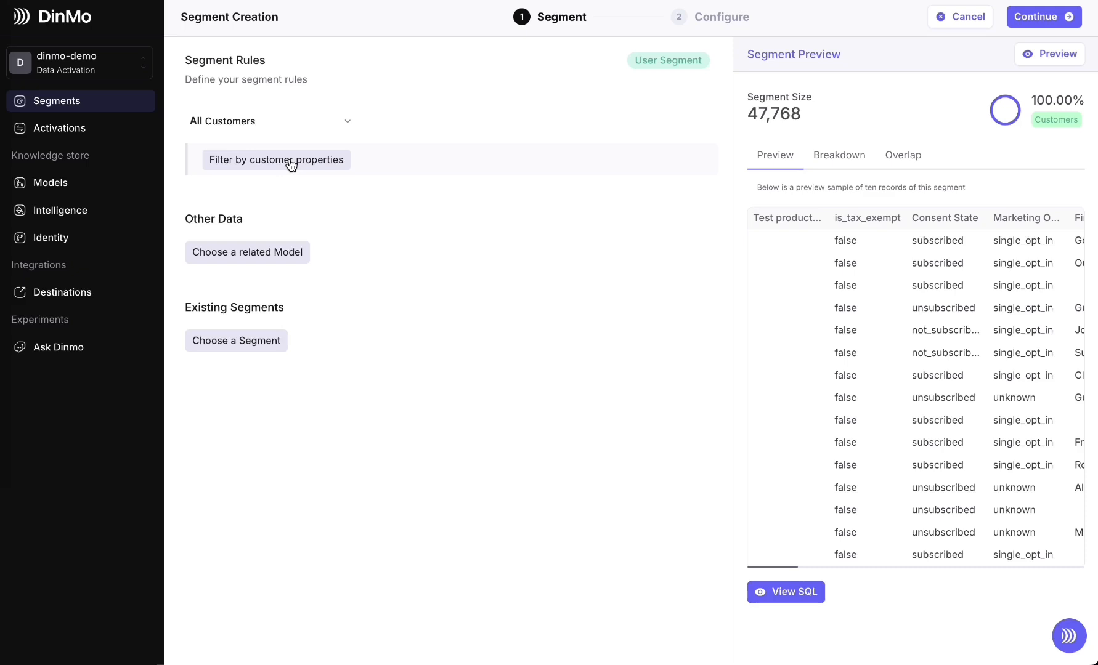
Filter all customers by the property sms_optin with the condition Is true
left_click(291, 165)
left_click(334, 171)
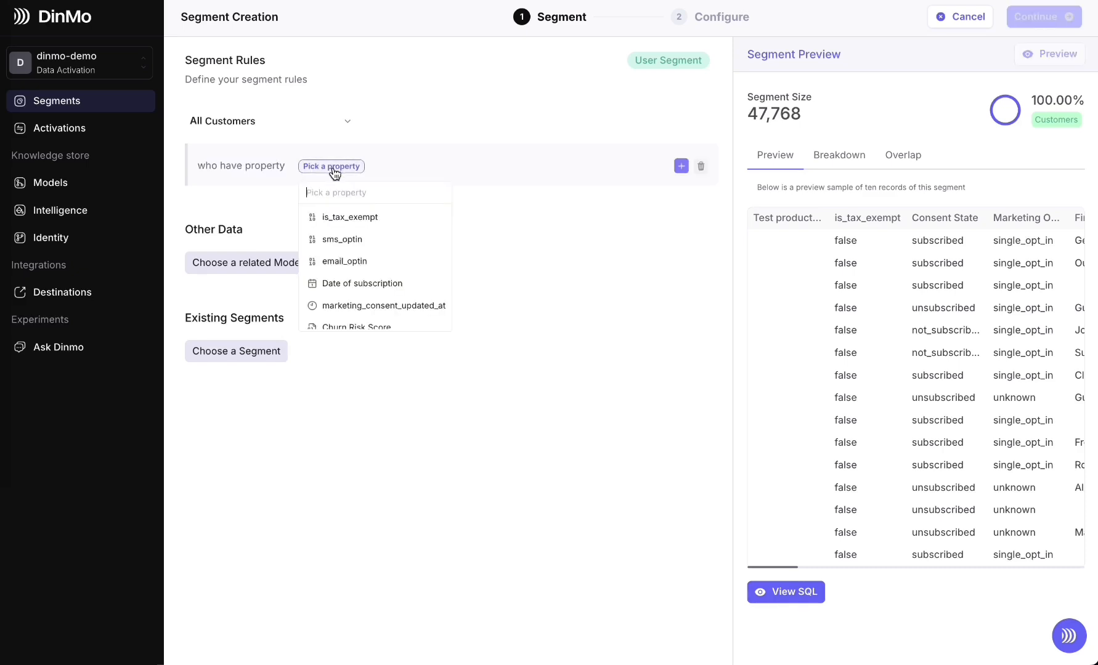
left_click(333, 240)
left_click(396, 169)
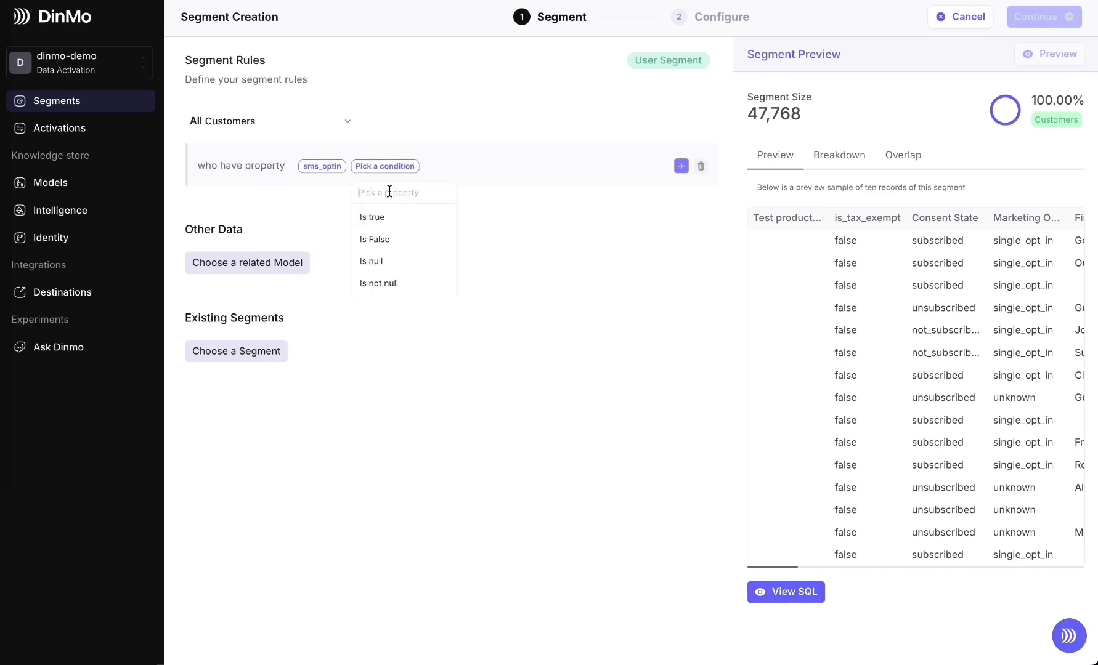
left_click(384, 218)
Add an AND condition requiring Churn Risk Score greater than 0.7, and refresh the segment preview
left_click(681, 167)
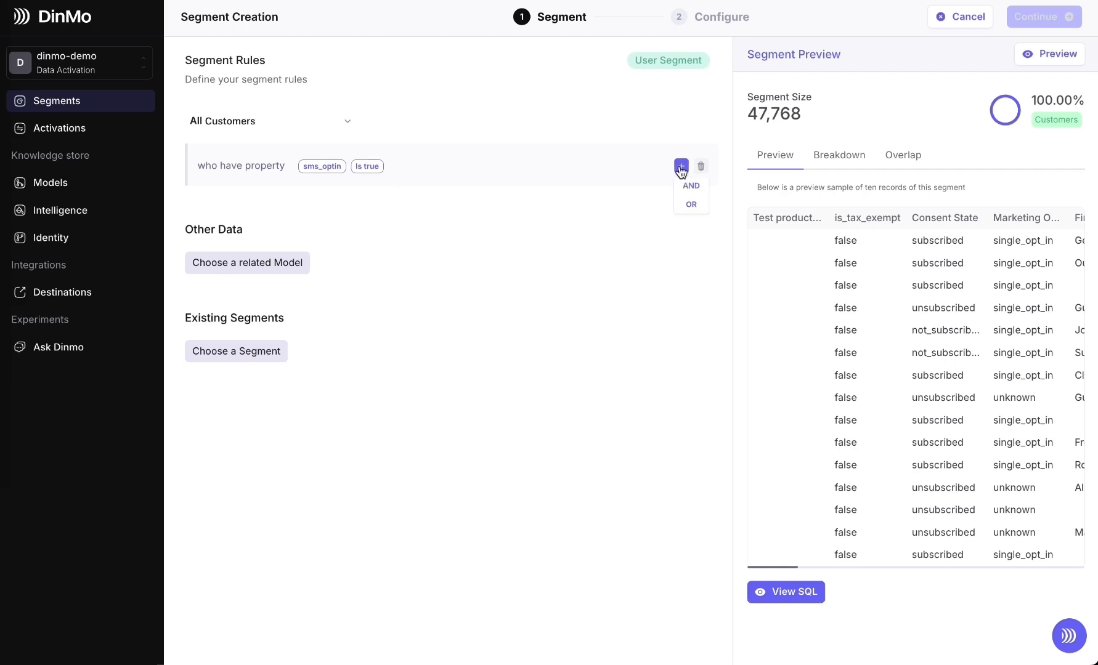
left_click(685, 186)
left_click(252, 199)
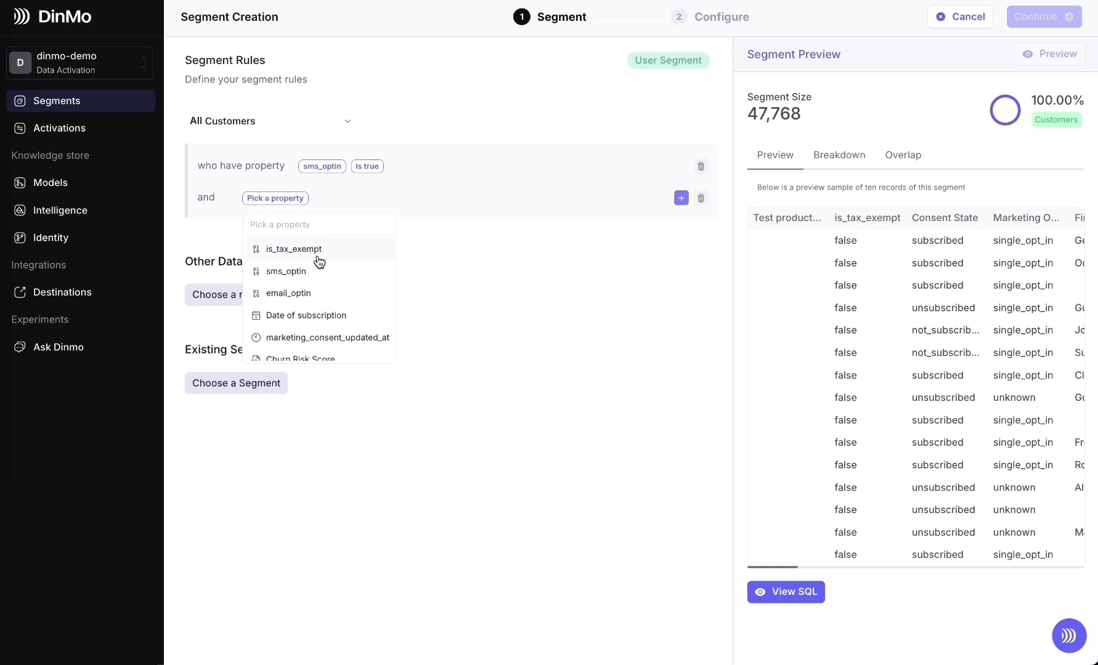
scroll(319, 263, "down", 1)
scroll(328, 290, "down", 1)
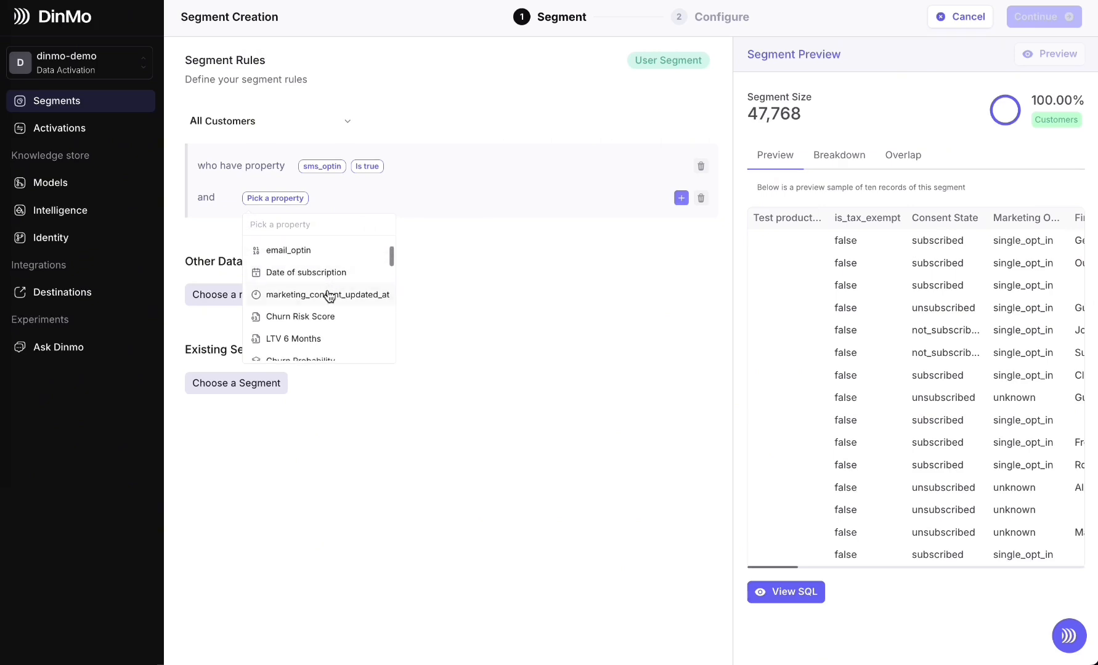
left_click(329, 315)
left_click(338, 200)
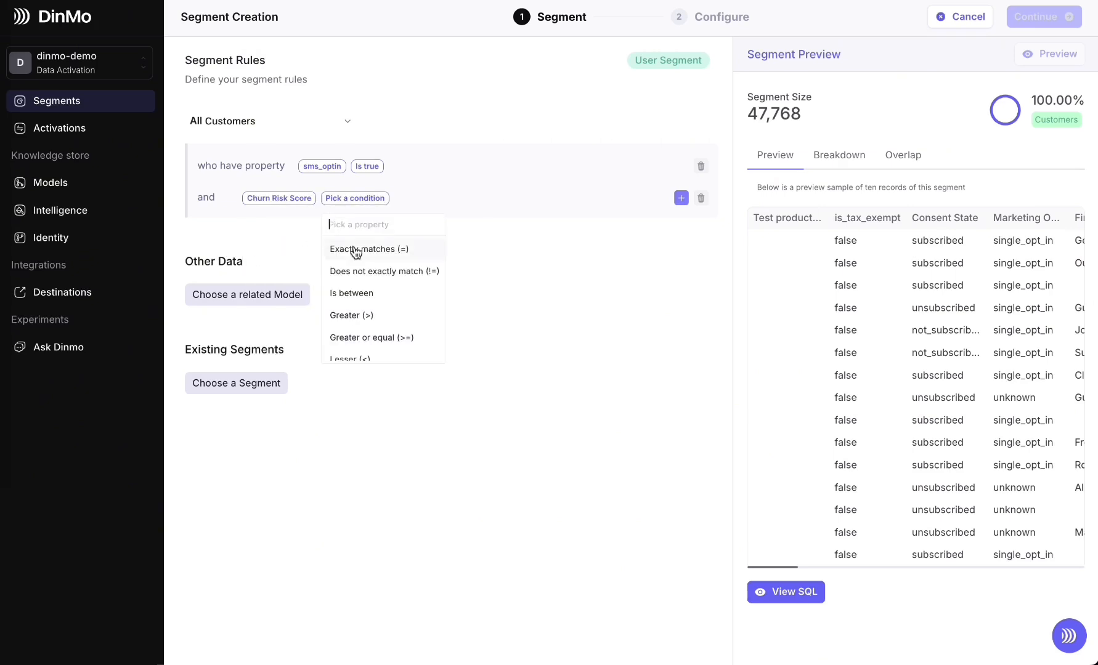
left_click(368, 315)
left_click(401, 196)
type("0.7")
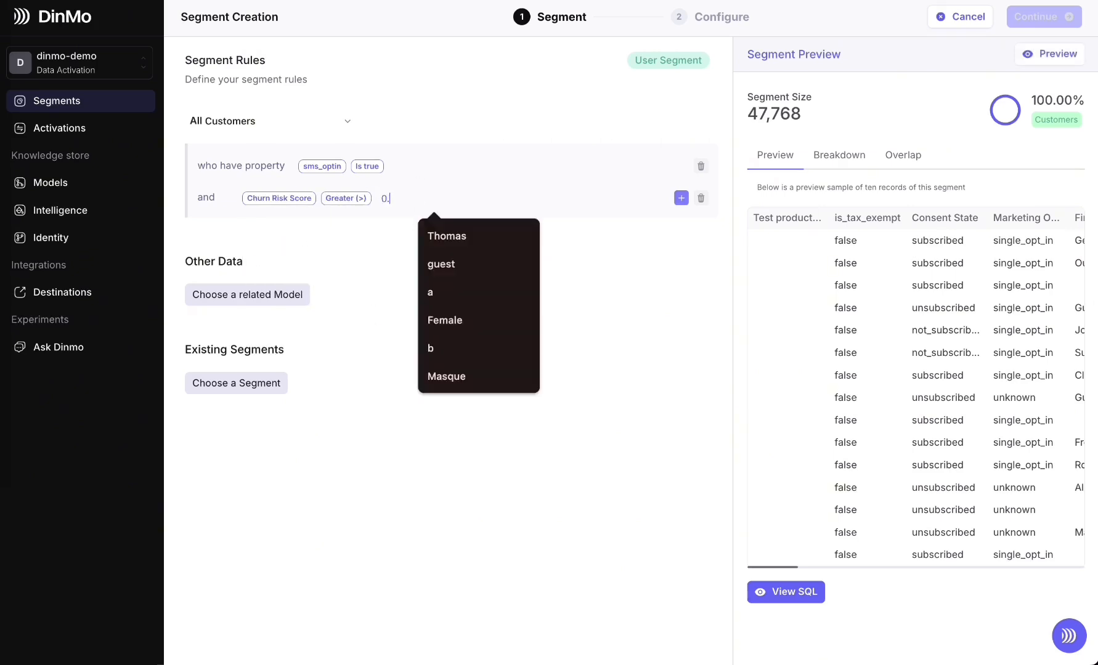
left_click(1050, 61)
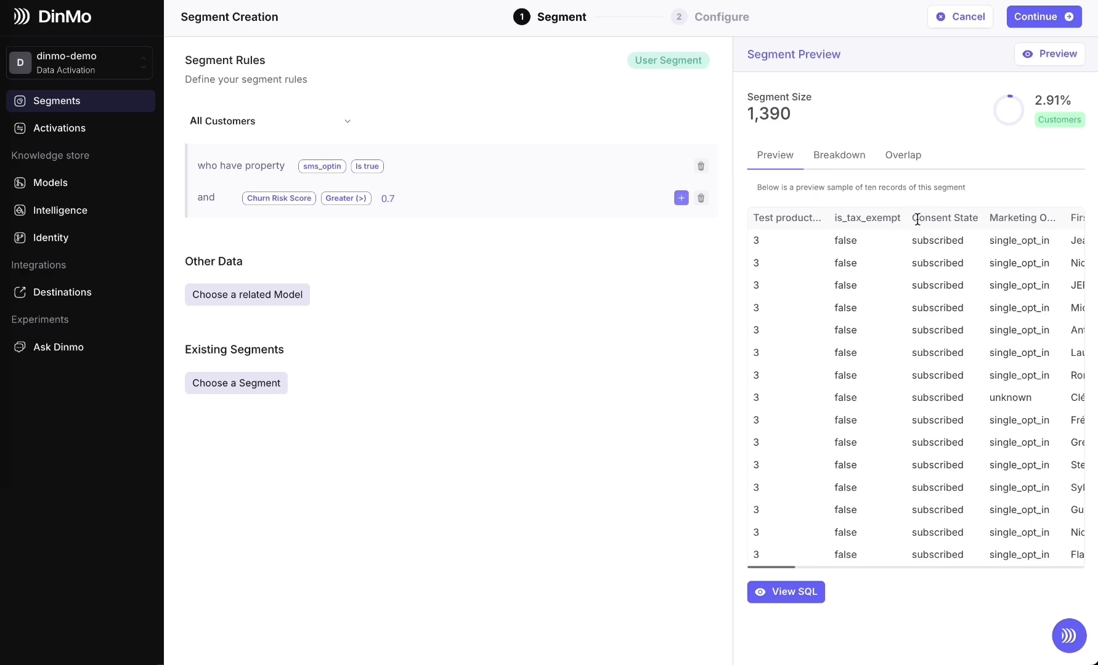
Break down the previewed segment by Preferred_channel and show the chart values as percentages
left_click(837, 159)
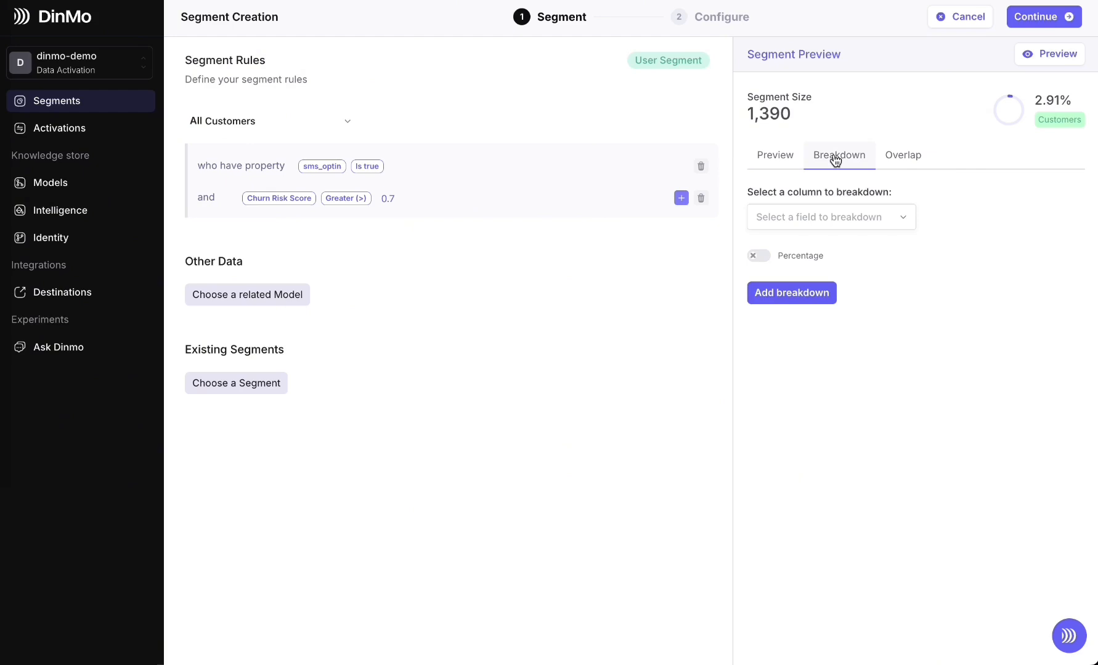
left_click(842, 227)
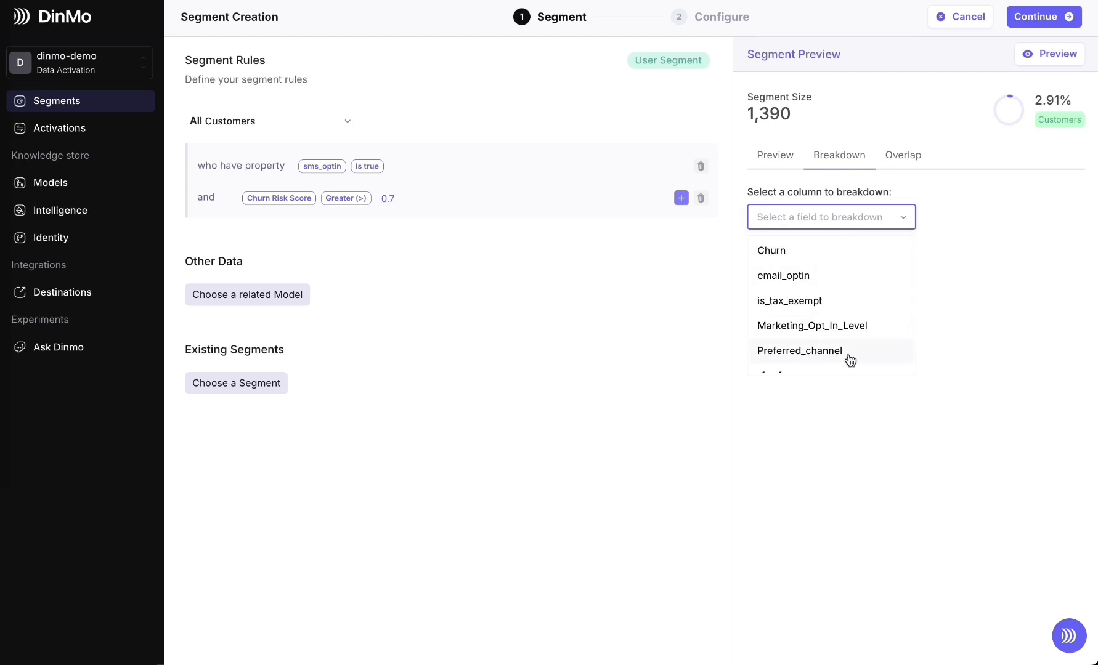
scroll(850, 360, "down", 1)
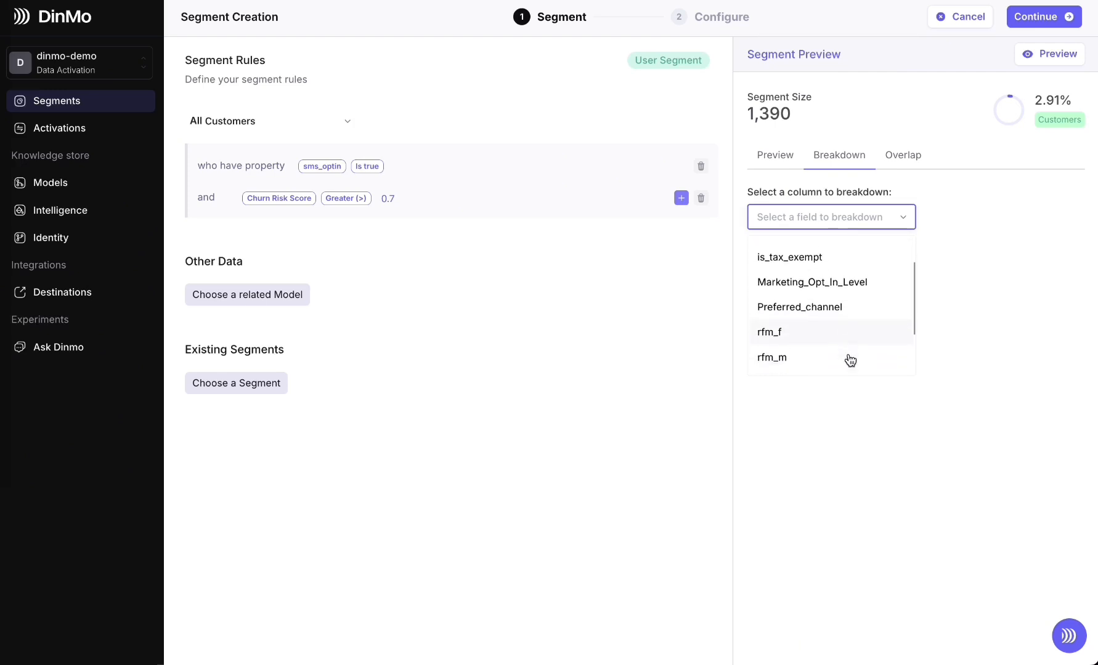
left_click(830, 313)
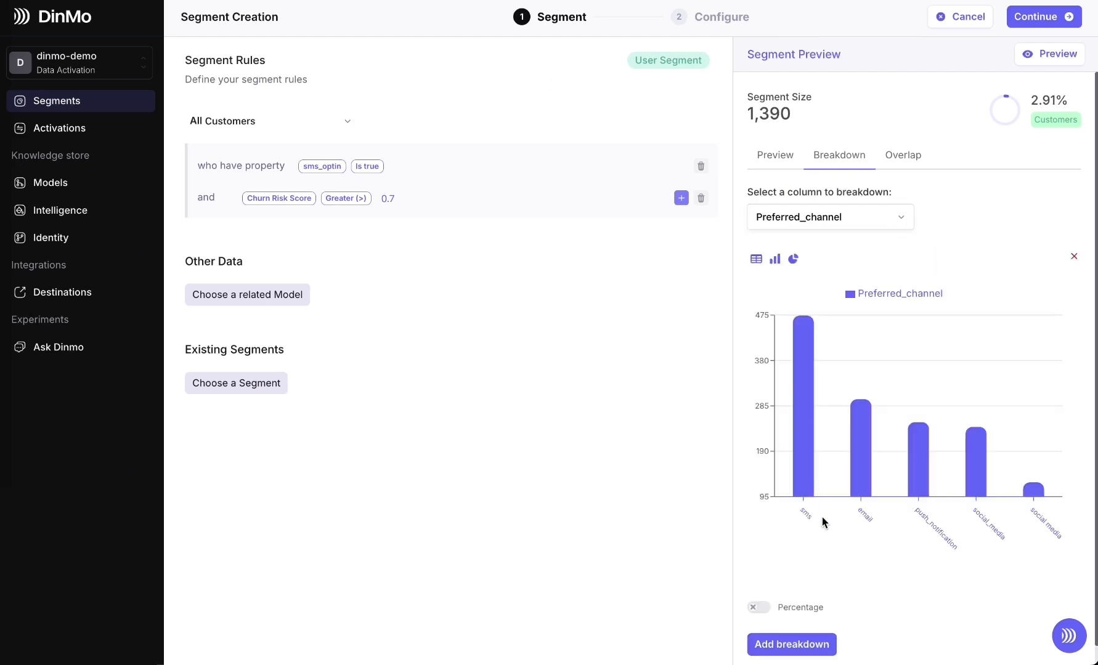
mouse_move(811, 355)
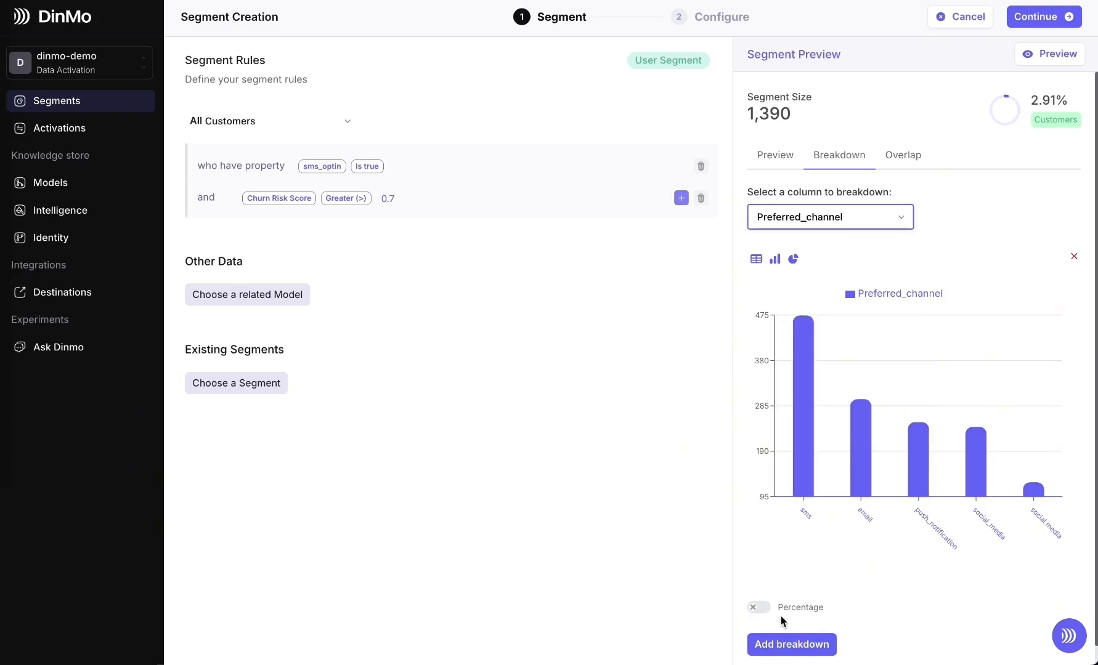
left_click(759, 609)
mouse_move(805, 475)
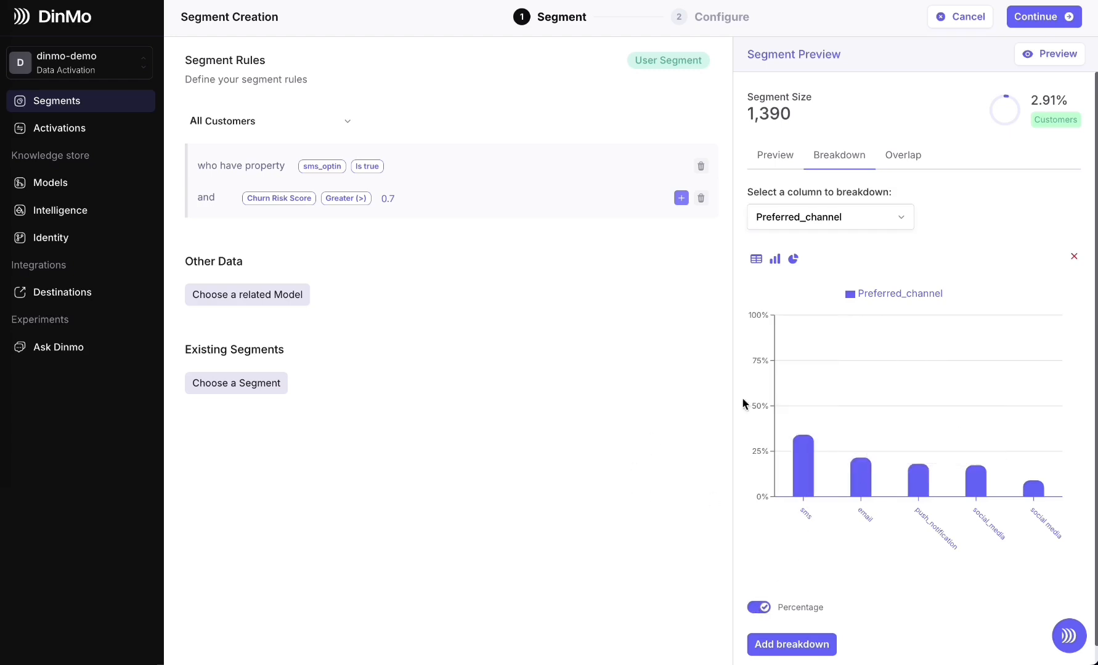
mouse_move(896, 403)
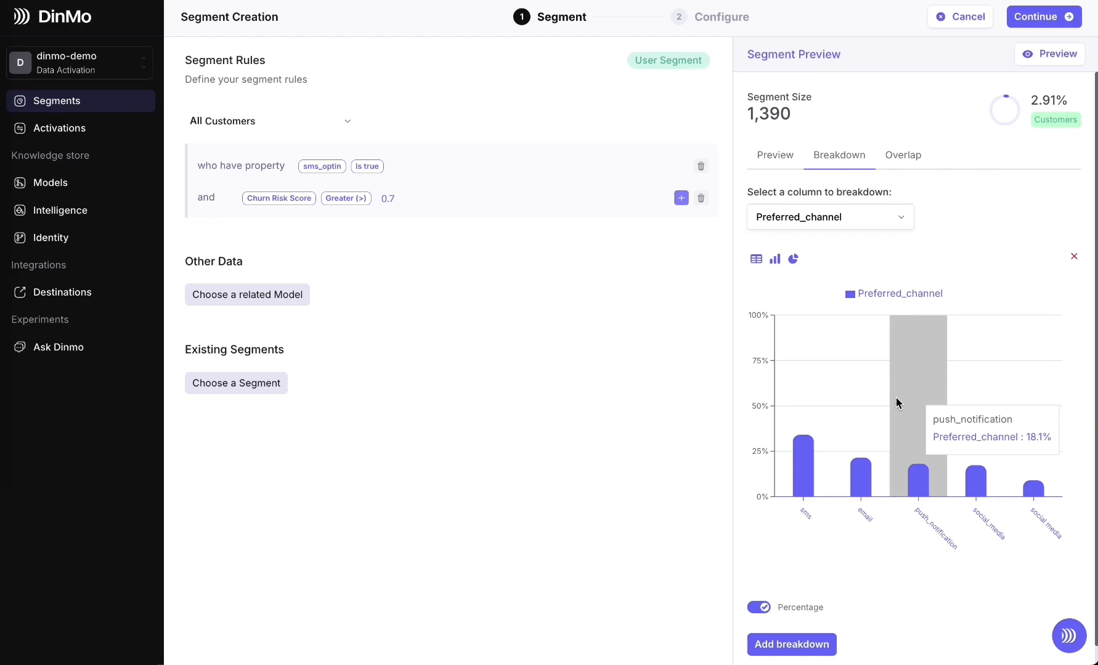
left_click(834, 213)
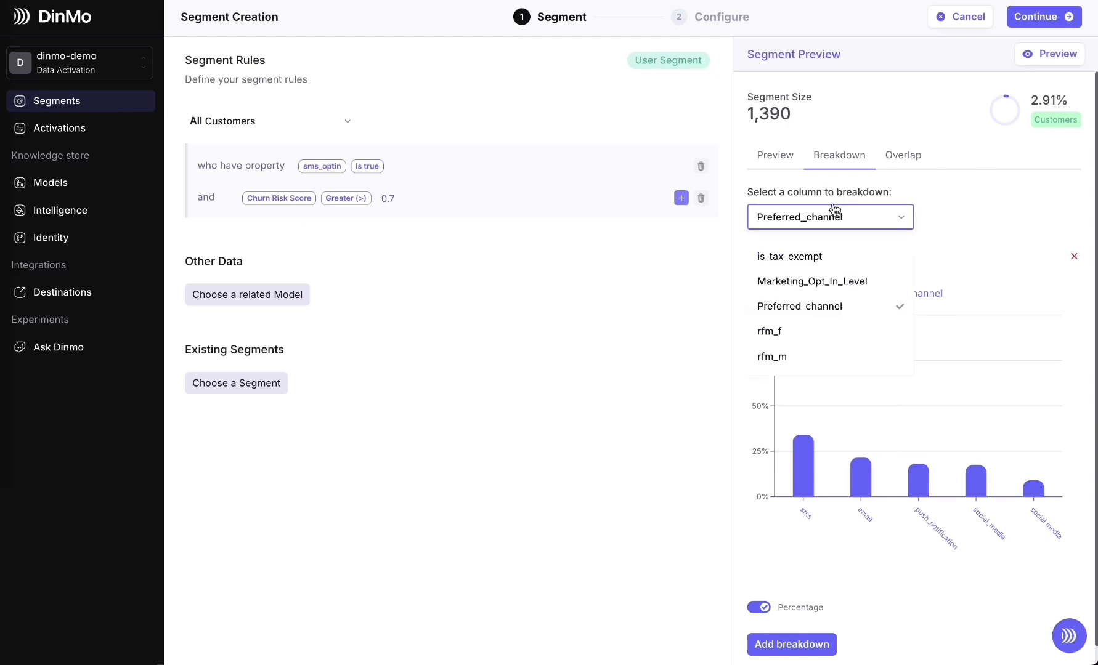
scroll(853, 299, "down", 2)
scroll(854, 297, "up", 2)
scroll(854, 298, "up", 1)
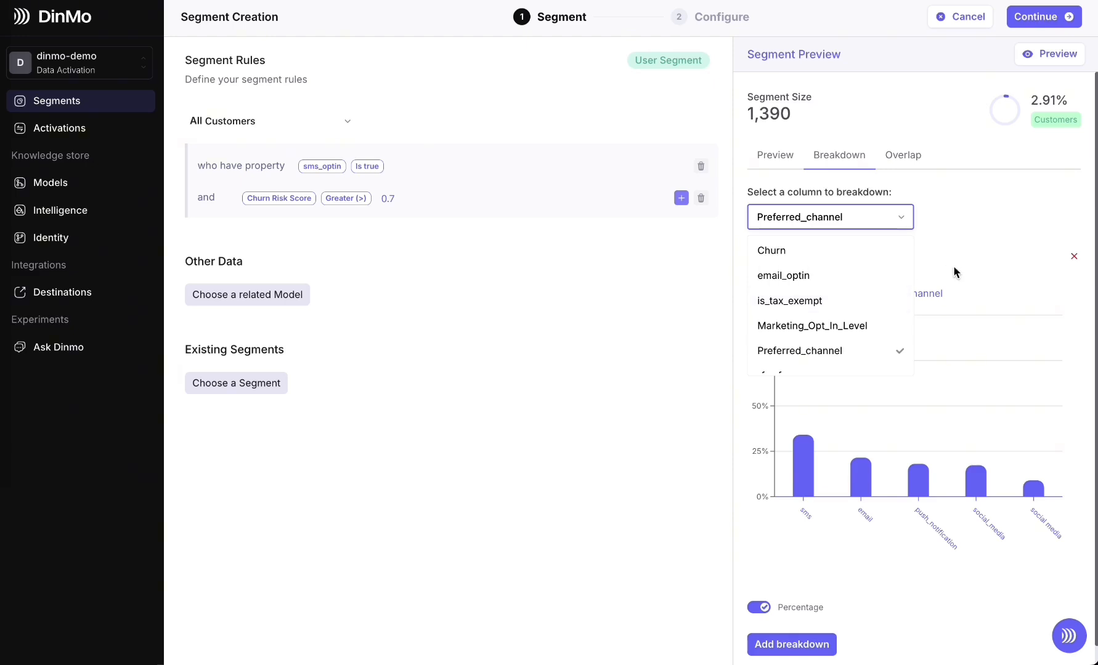
left_click(980, 271)
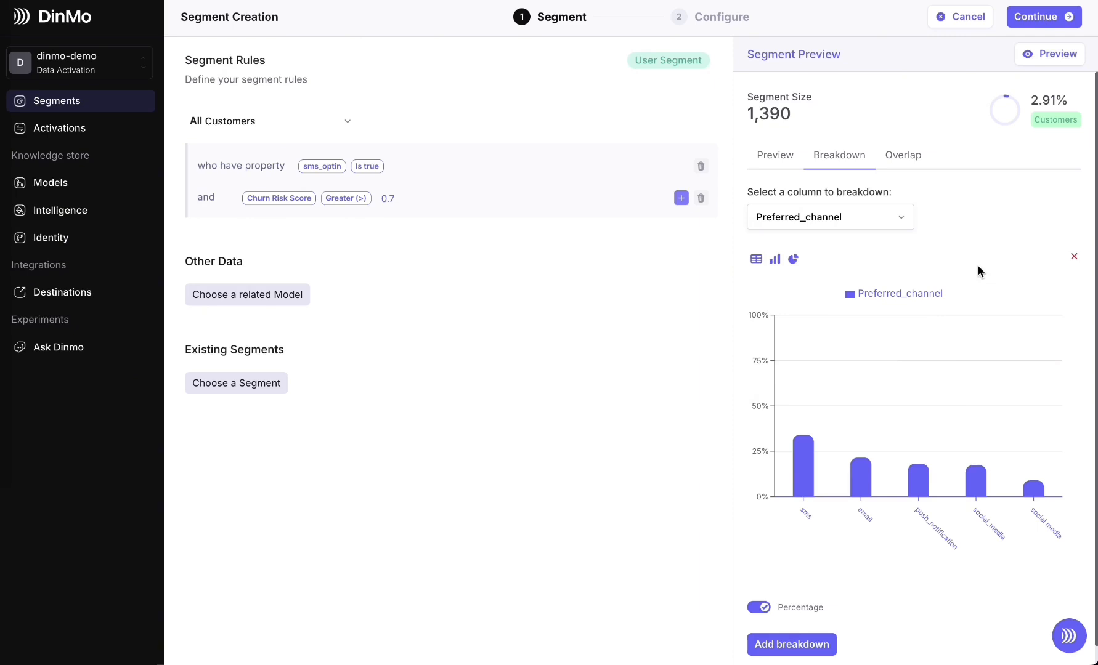
Add the related model Transactions to the segment rules with an extra condition on the Order Date property
left_click(258, 300)
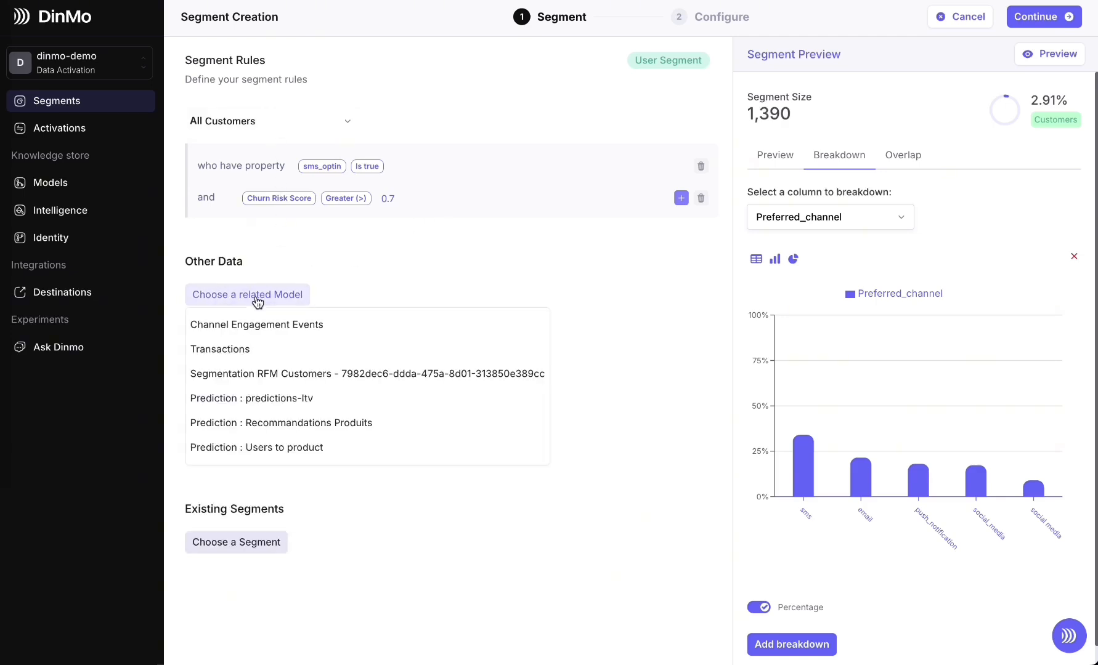
left_click(263, 352)
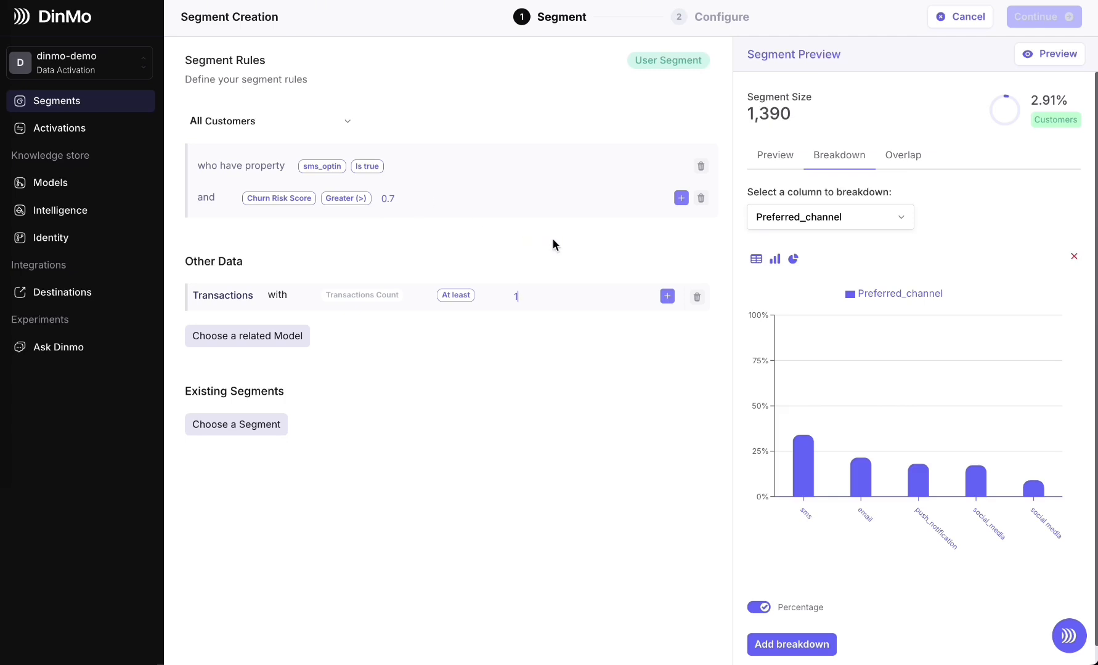
left_click(668, 298)
left_click(340, 326)
type("or")
left_click(345, 376)
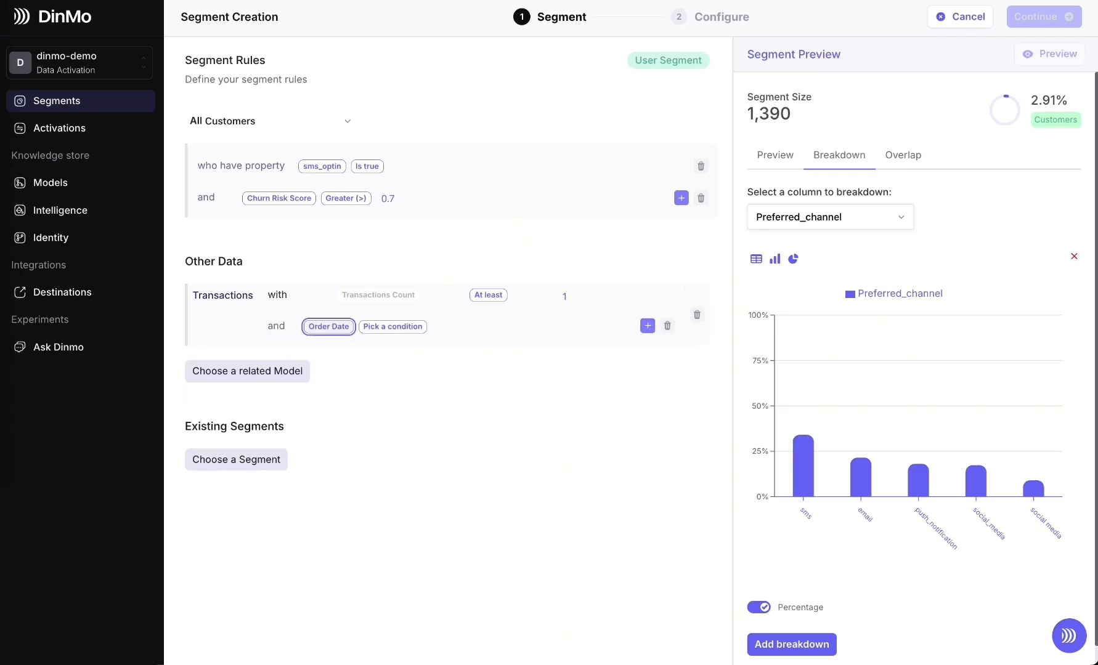
Set the Order Date condition to Not during the last 6 Months before Now, and refresh the segment preview
left_click(409, 334)
type("dur")
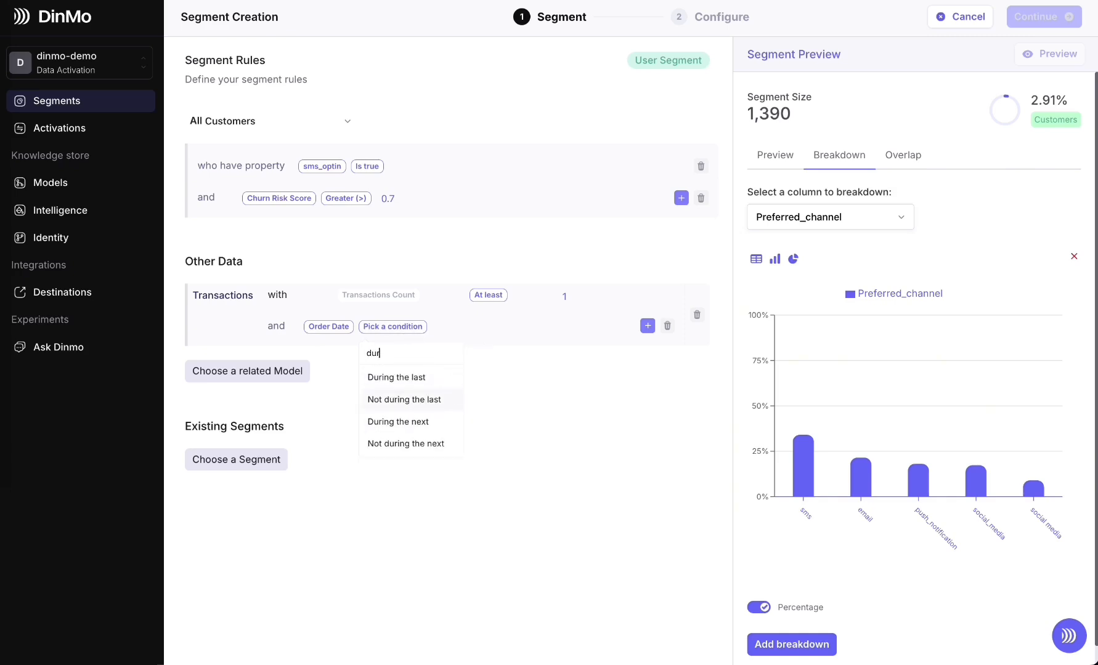
left_click(439, 404)
left_click(449, 327)
type("6")
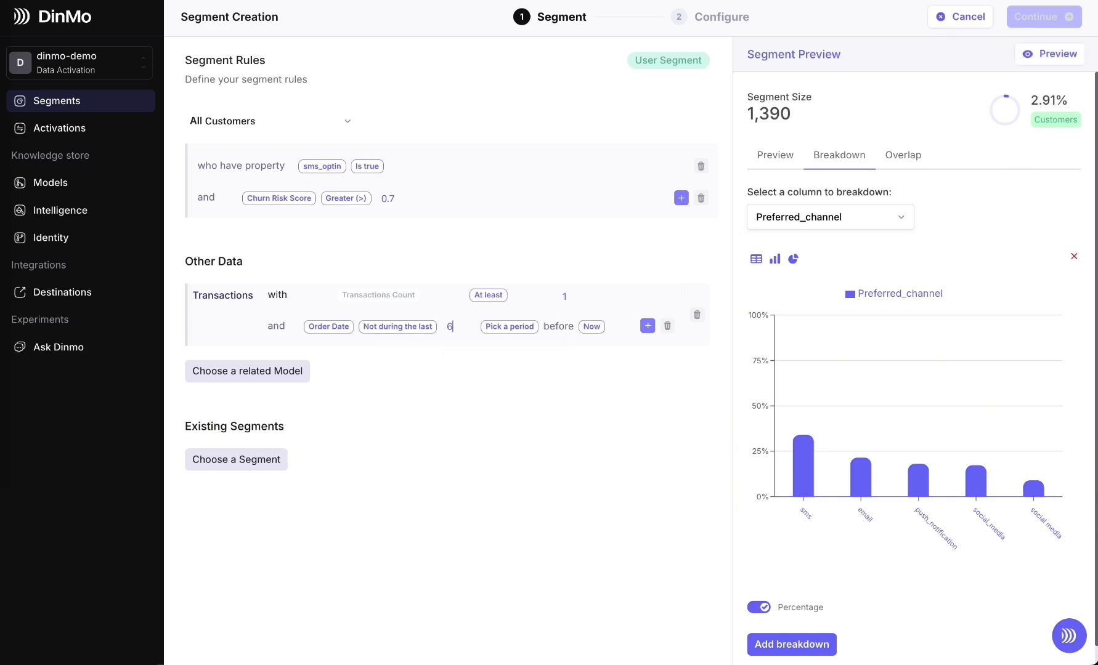
left_click(505, 328)
left_click(520, 423)
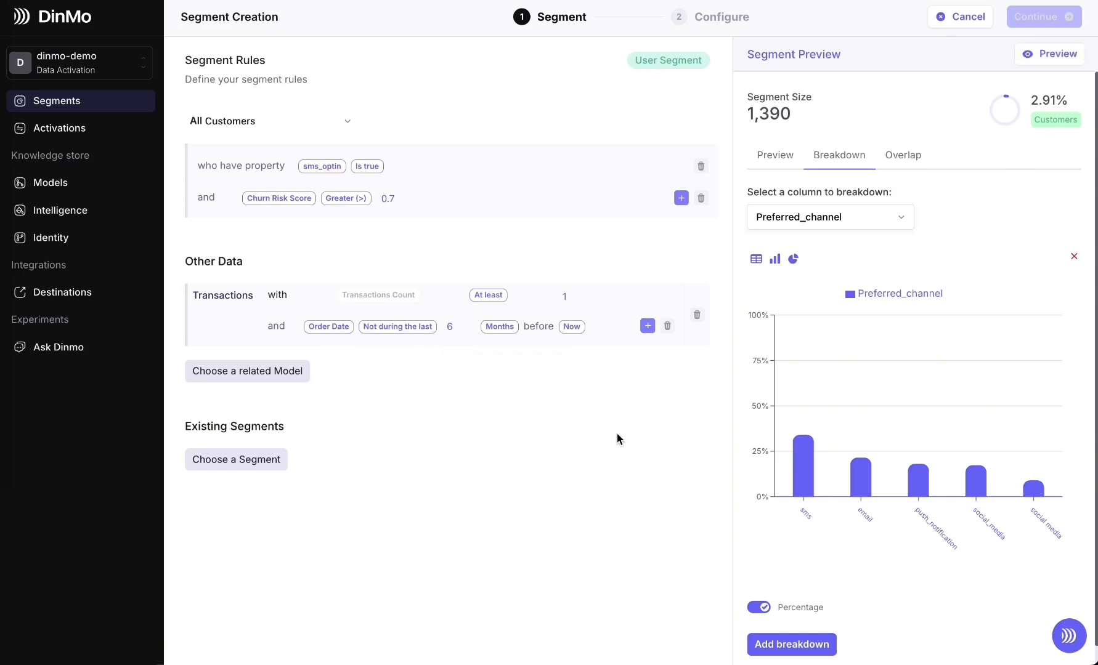
left_click(1061, 61)
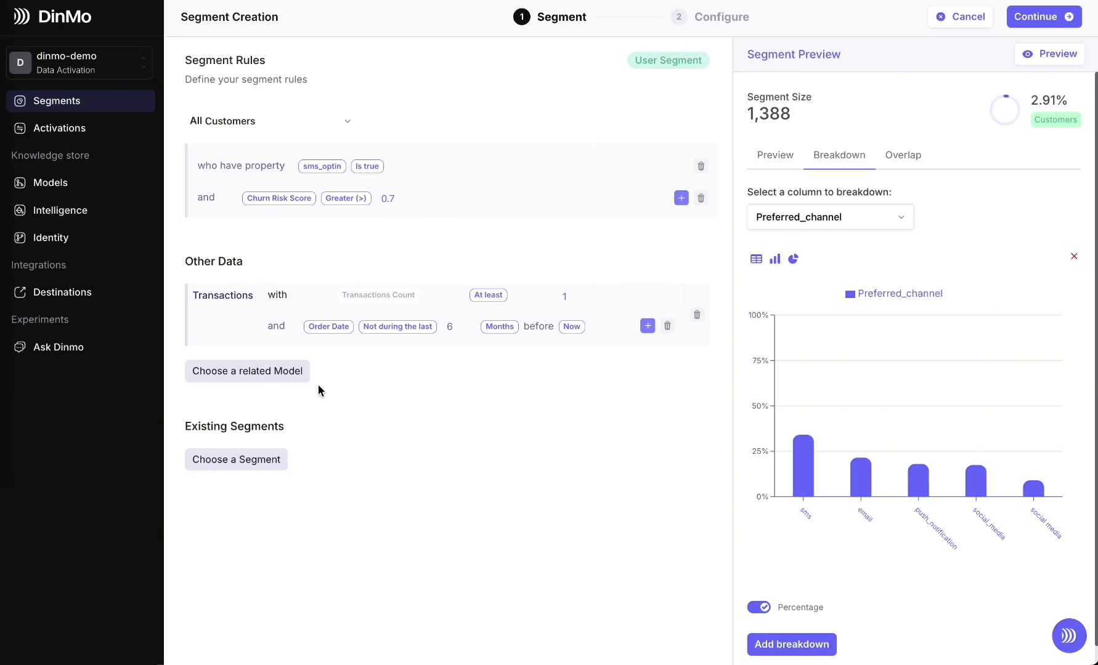
Add the related model Products to the segment rules with an extra condition on the Product Type property
left_click(256, 372)
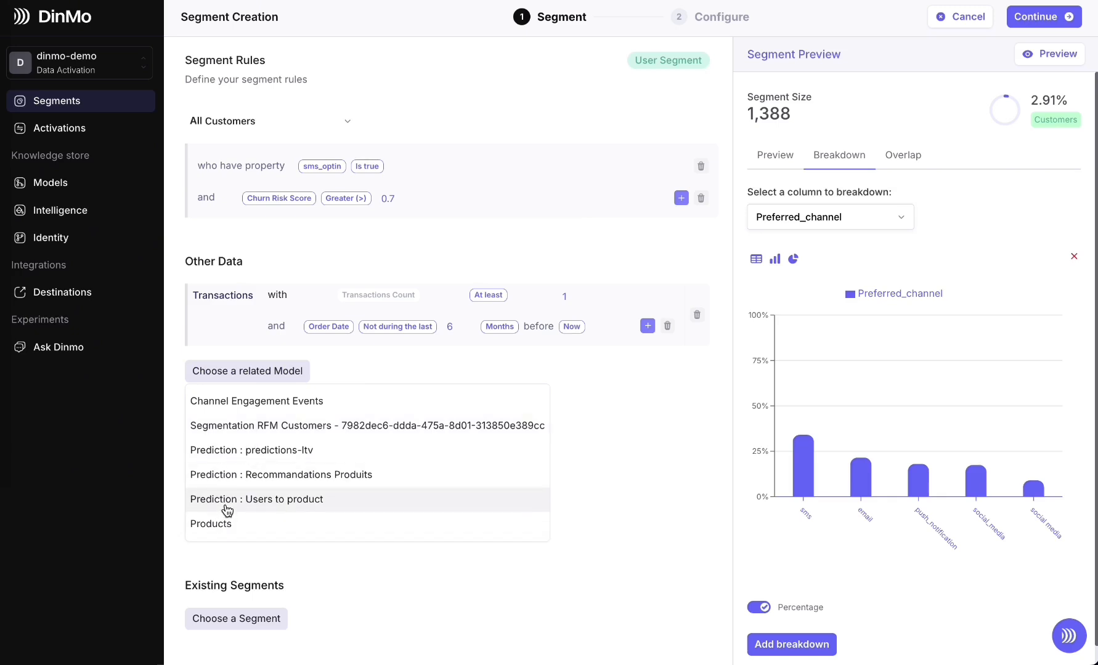
left_click(228, 525)
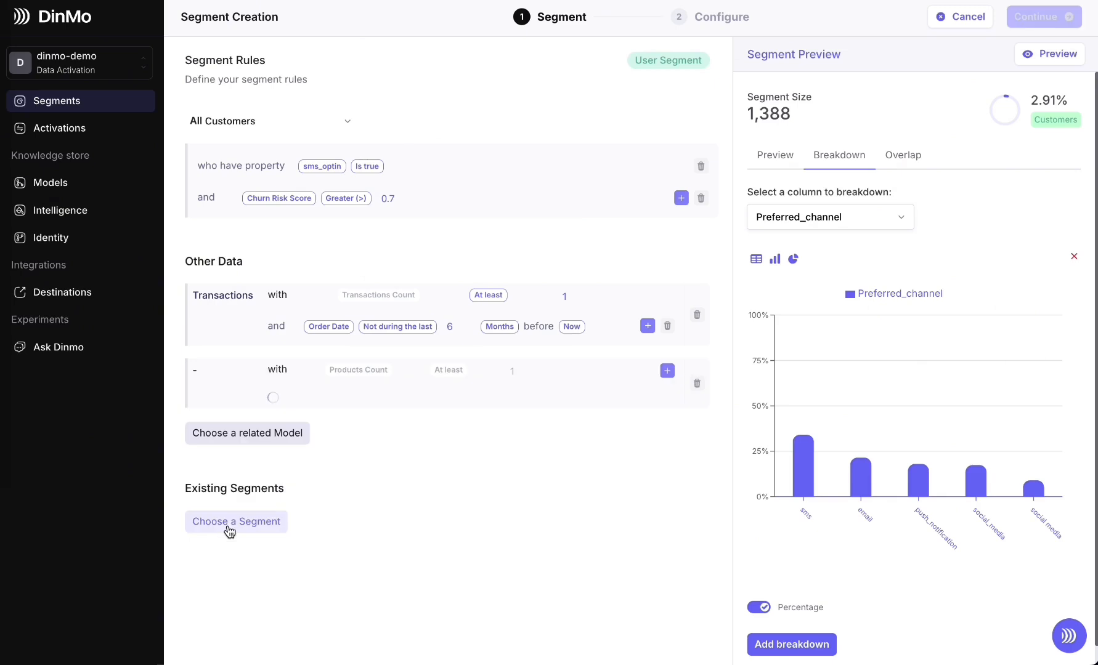
left_click(667, 372)
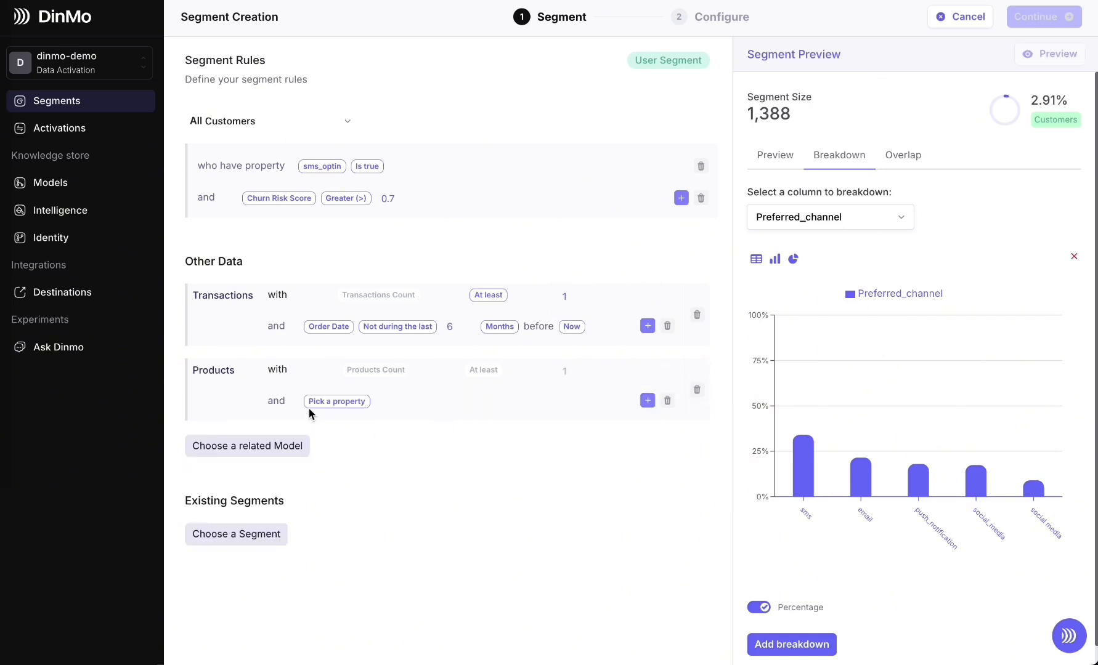
left_click(327, 403)
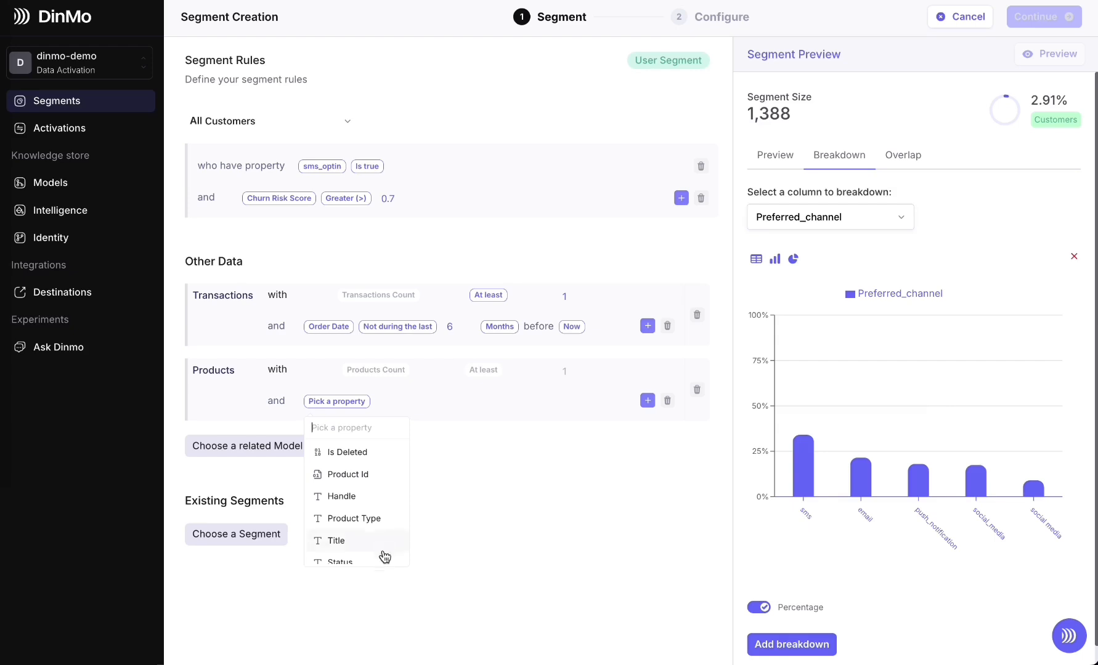
left_click(375, 525)
Set the Product Type condition to Is in Sous-vêtements, and refresh the segment preview
left_click(401, 403)
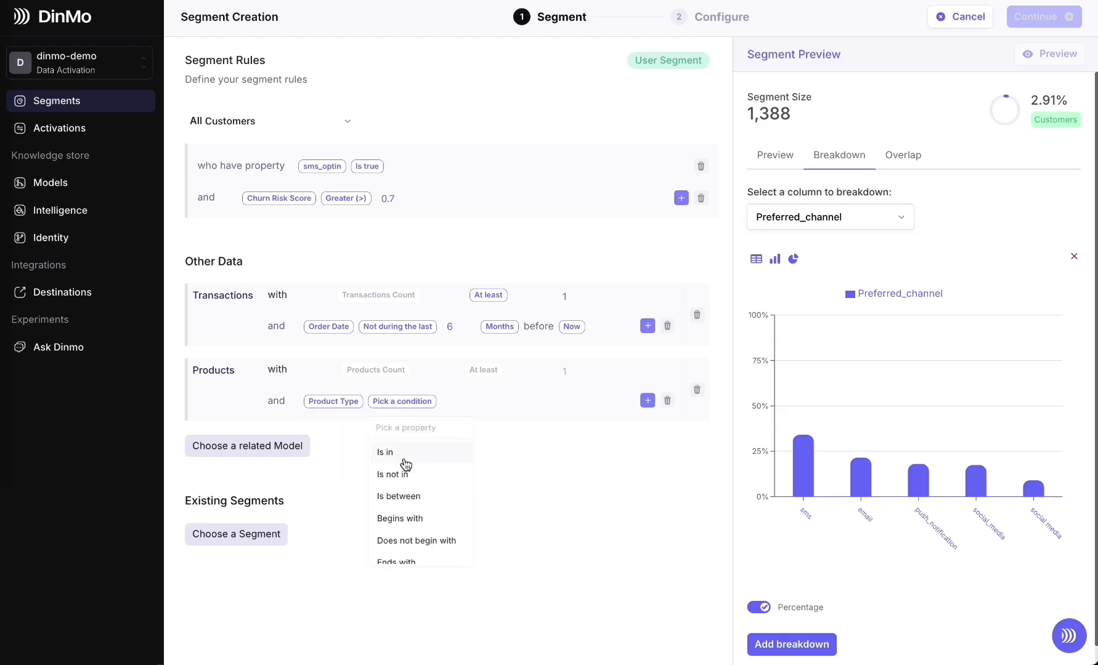
left_click(405, 463)
left_click(440, 404)
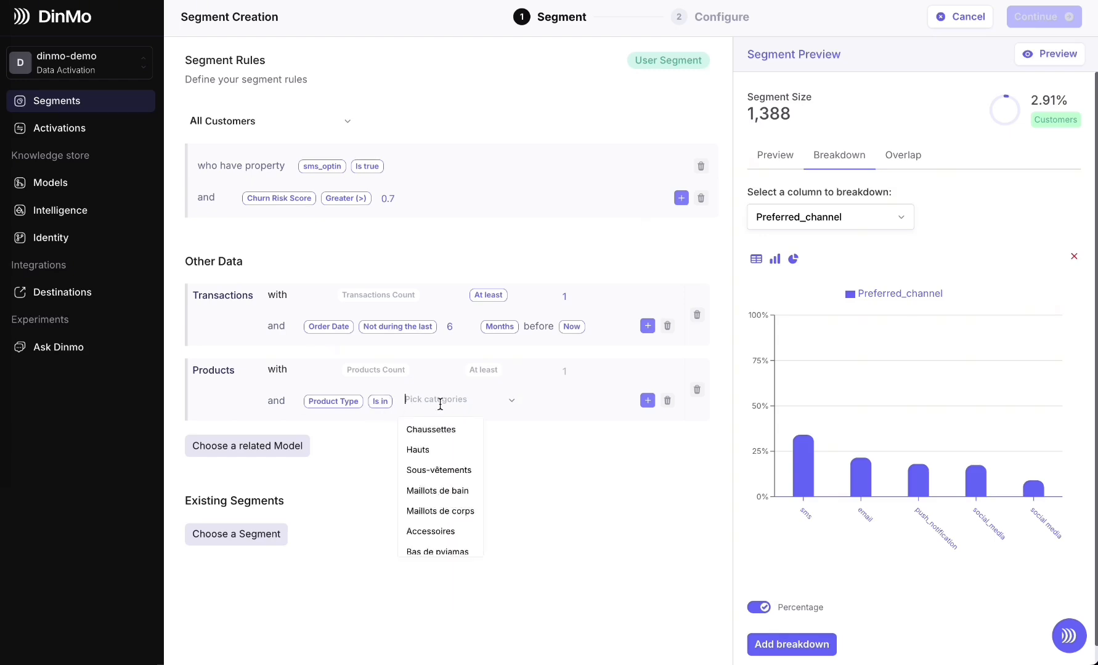
left_click(462, 472)
left_click(632, 463)
left_click(1068, 53)
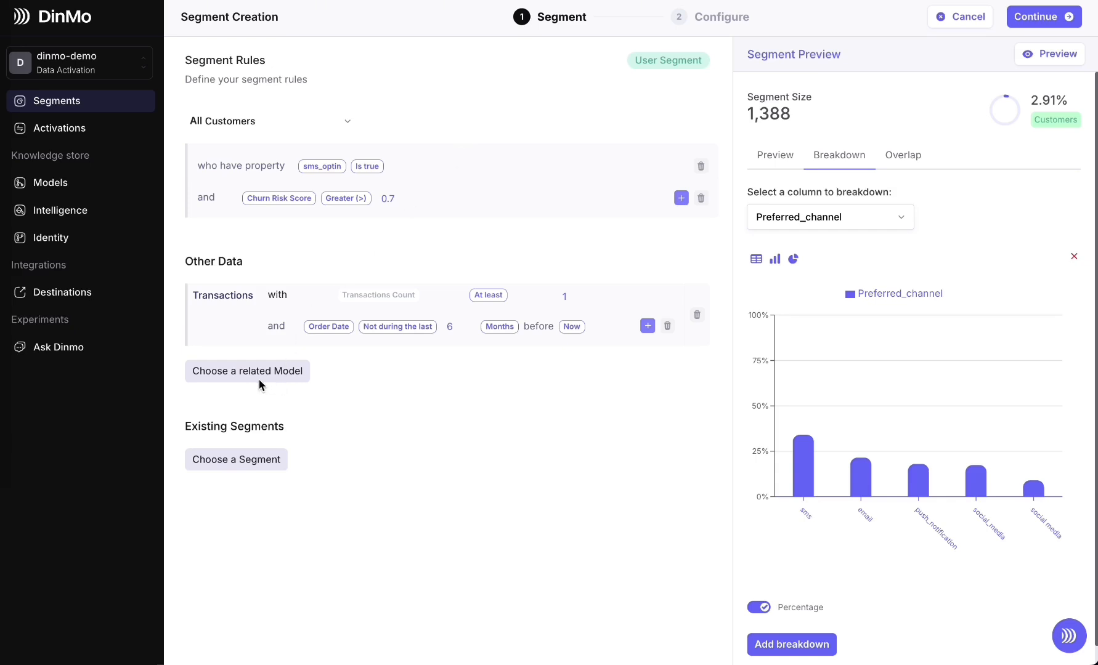
Add the related model Channel Engagement Events to the segment rules with an extra condition on the Event Time property
left_click(241, 382)
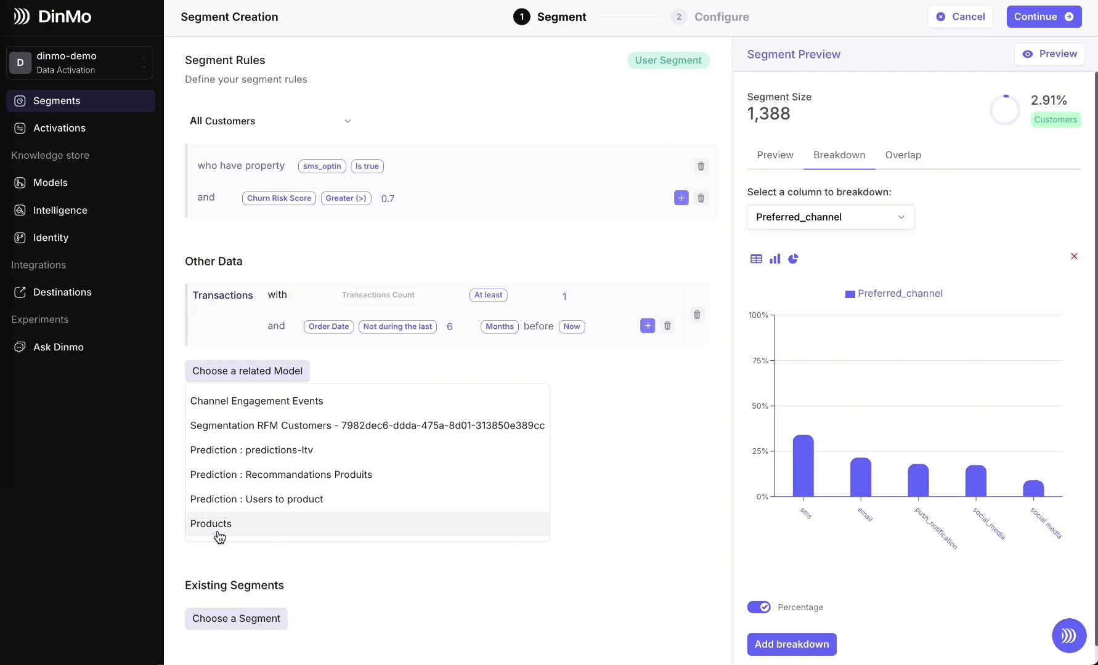
left_click(352, 413)
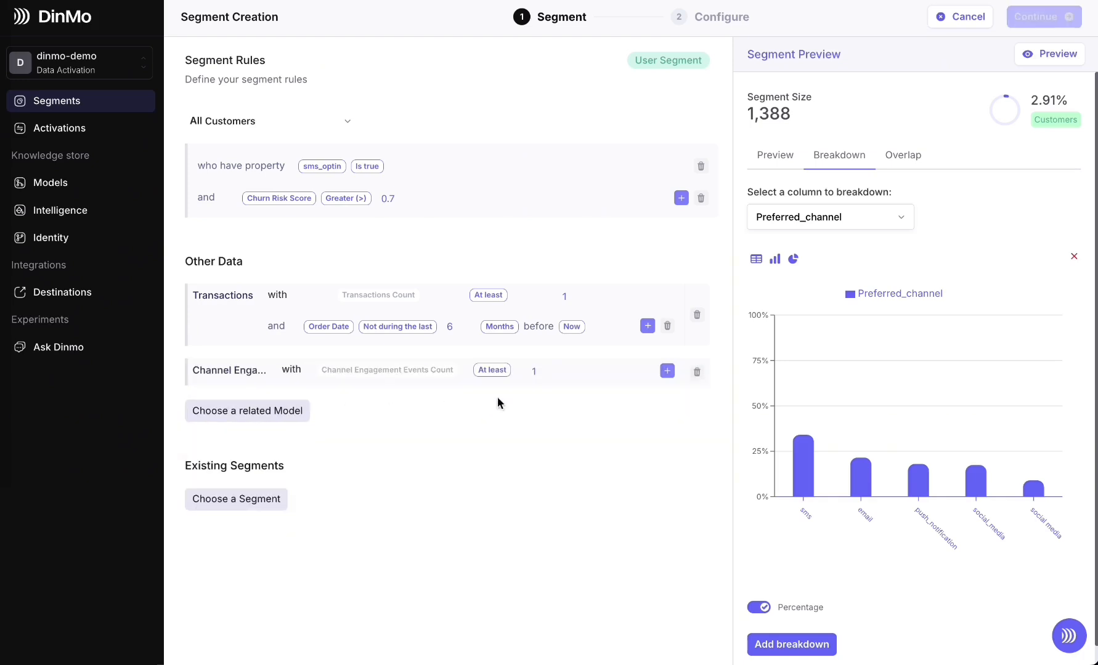
left_click(667, 371)
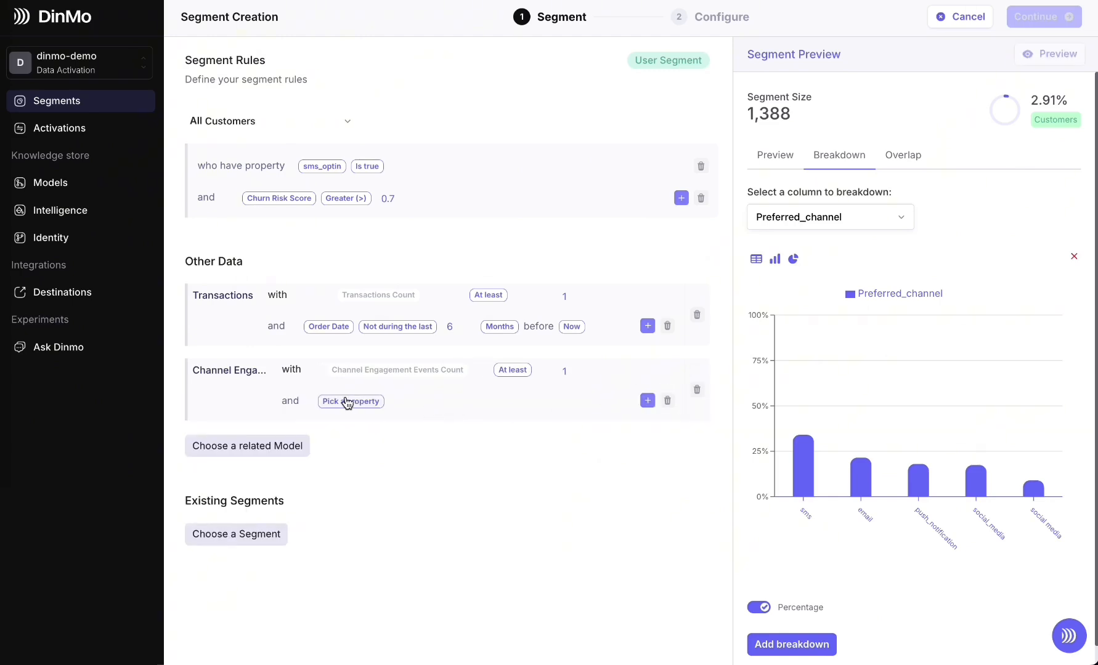
left_click(348, 401)
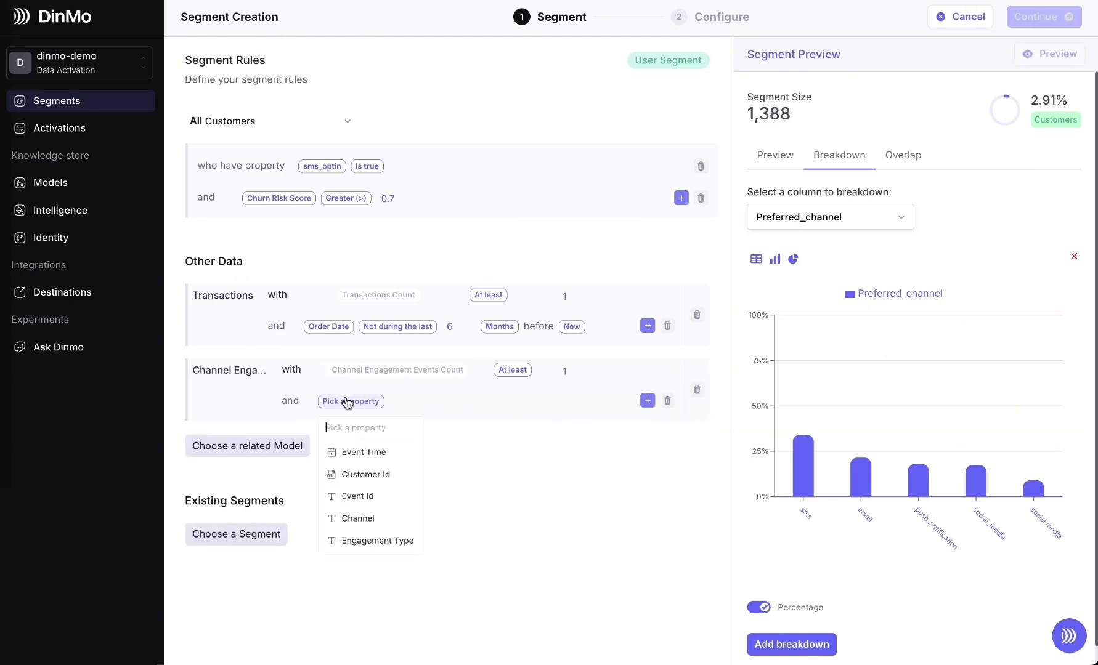
left_click(364, 454)
Set the Event Time condition to Not during the last 6 Months before Now
type("du")
key("Down")
key("Return")
left_click(422, 403)
type("not")
left_click(423, 476)
left_click(467, 403)
type("6")
left_click(541, 404)
left_click(531, 497)
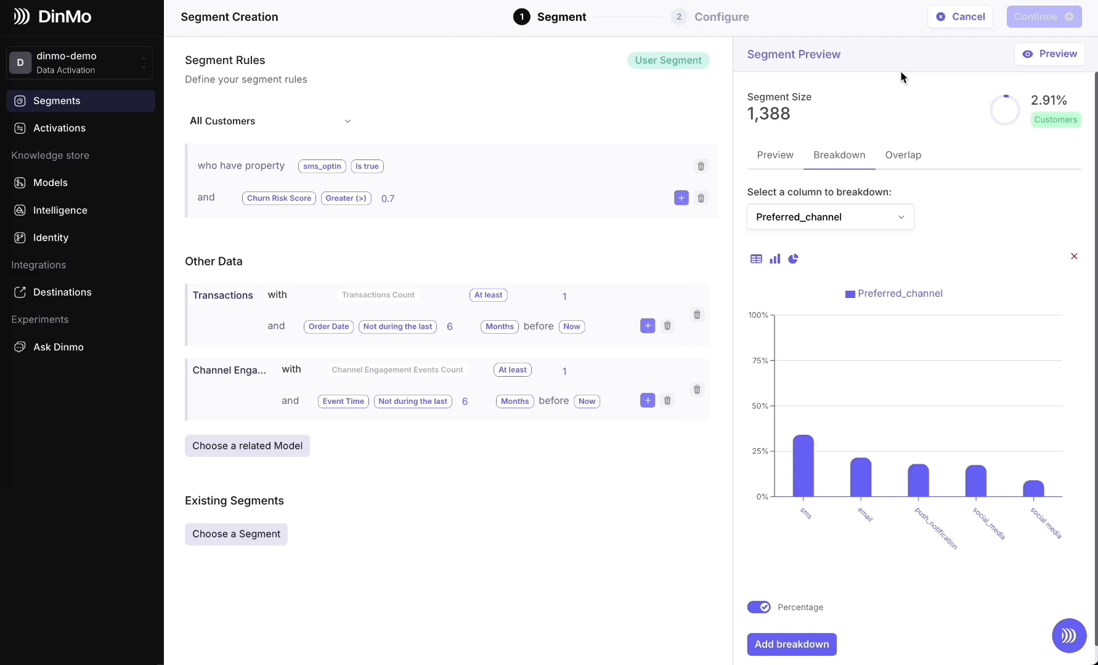
Try including only members of the existing segment Opt-in customers, and remove that segment rule again
left_click(275, 548)
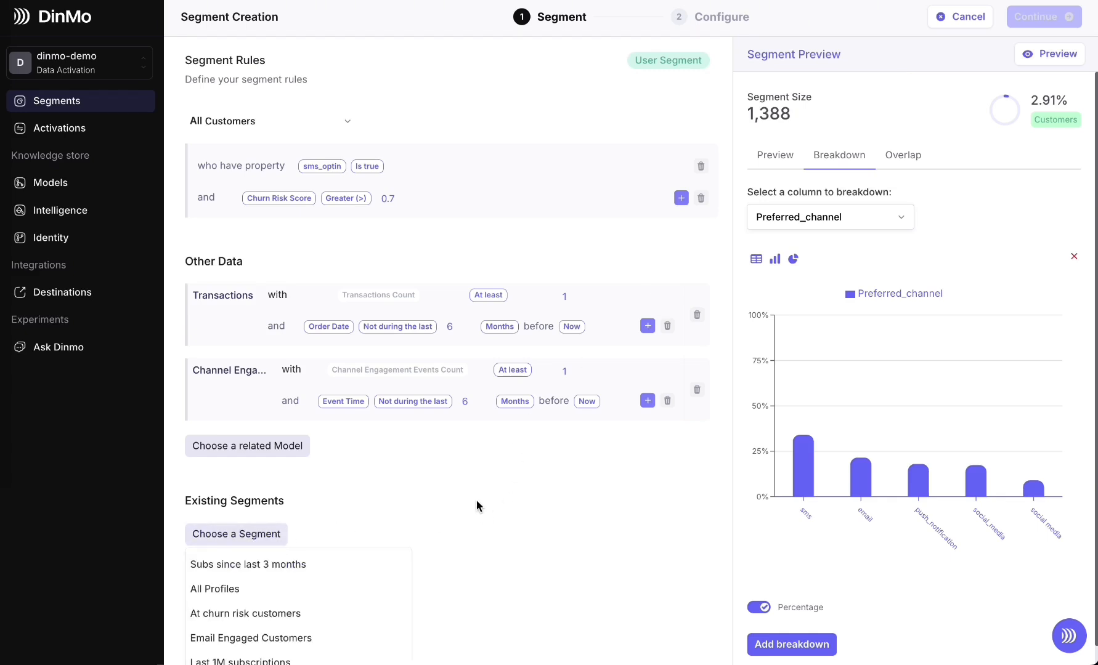
scroll(476, 500, "down", 1)
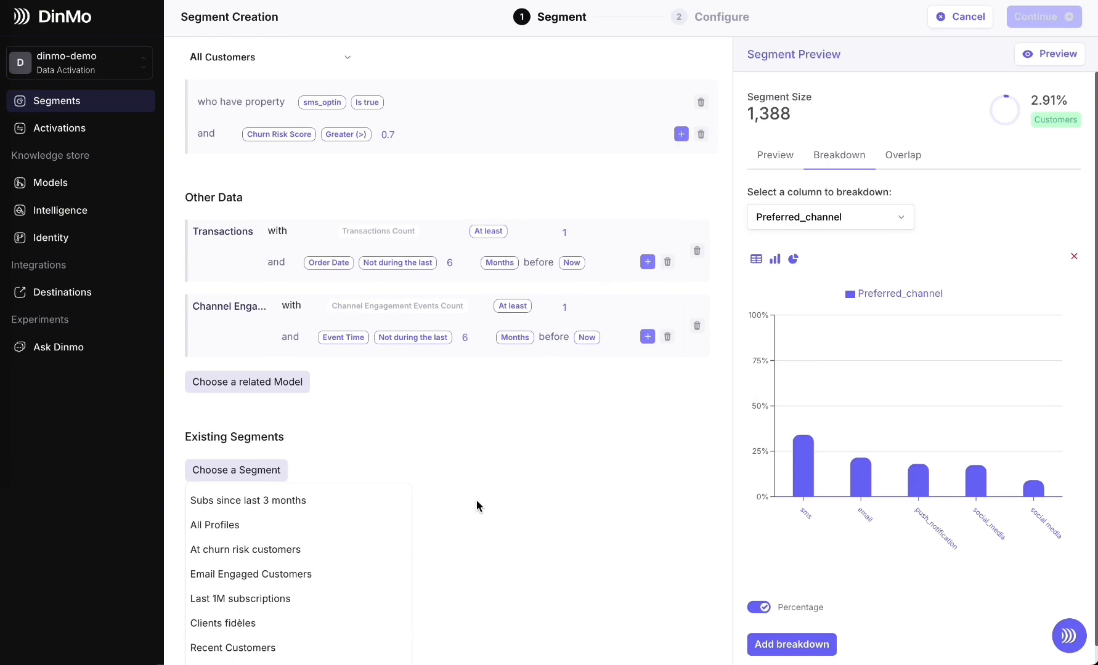
scroll(476, 500, "down", 2)
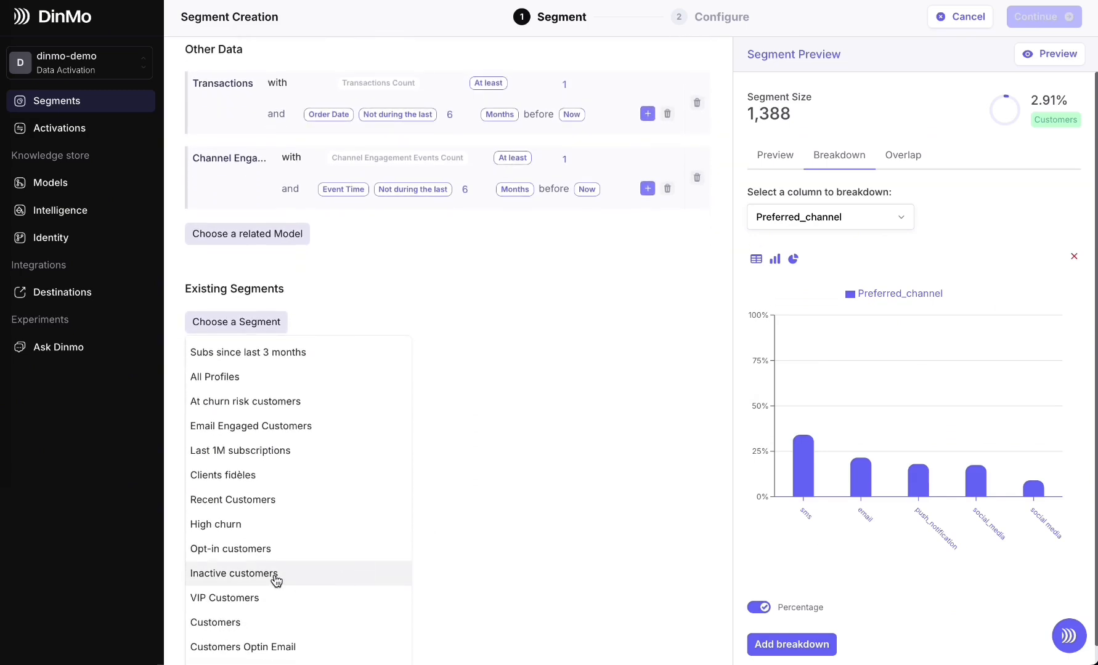
left_click(207, 555)
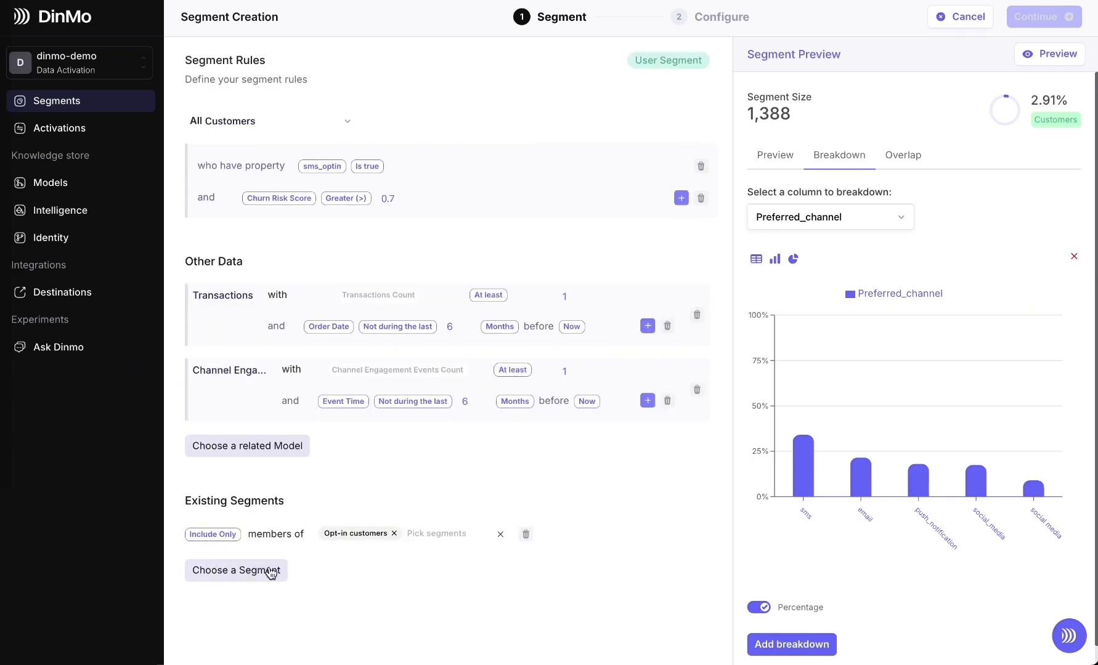
left_click(525, 535)
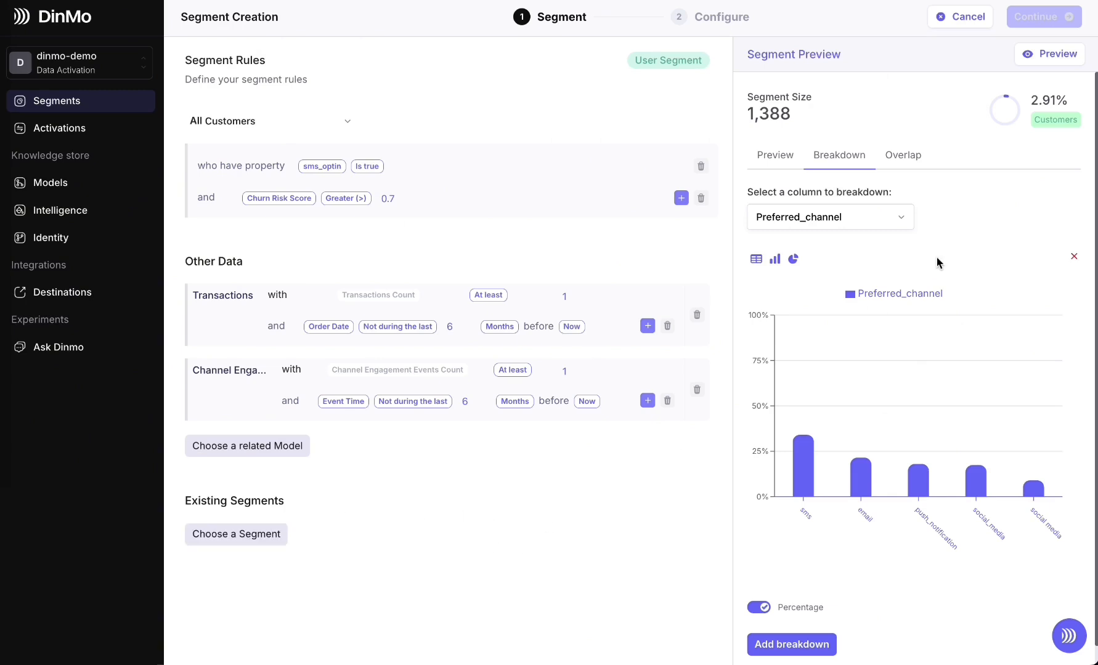
Refresh the segment preview and proceed to the Configure stage of the segment creation
left_click(1029, 61)
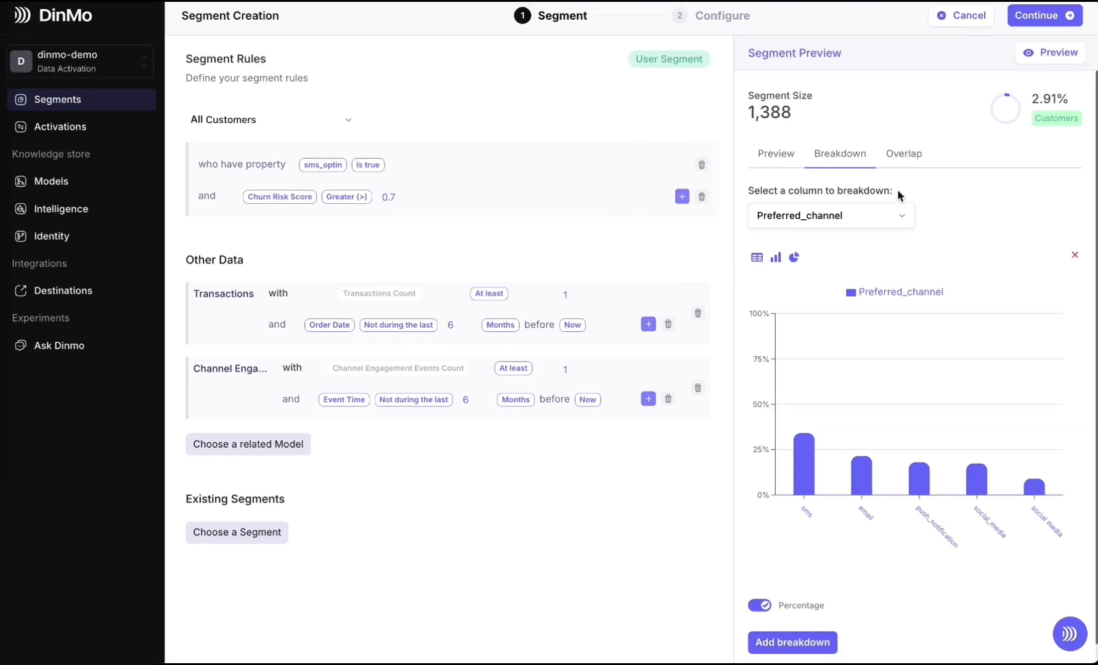
left_click(1052, 24)
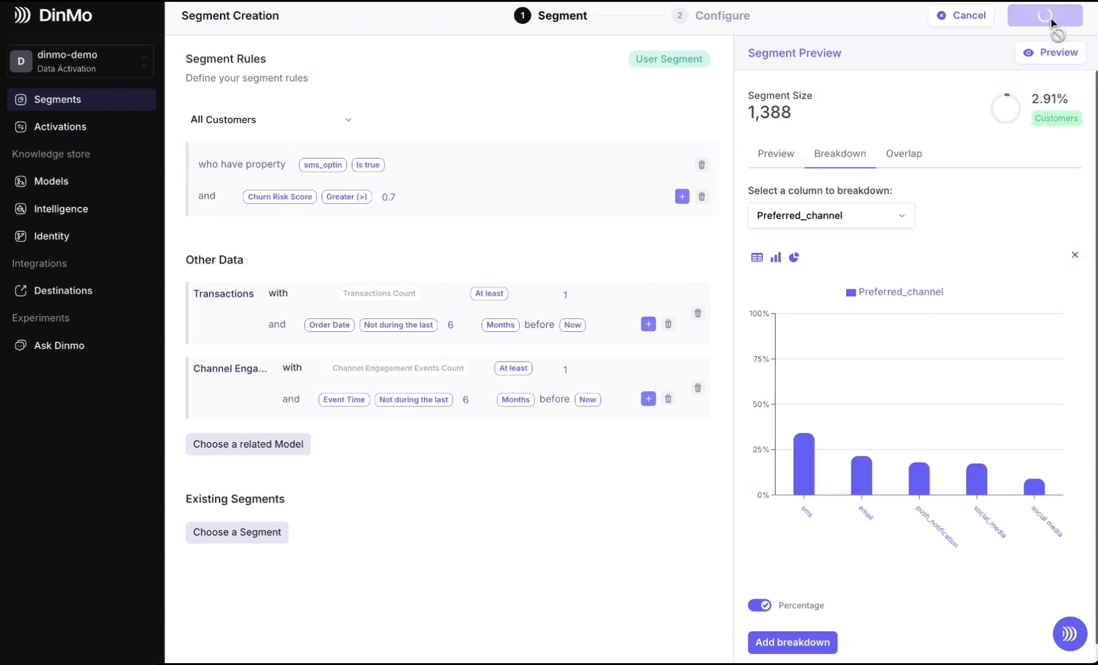
left_click(331, 245)
left_click(634, 222)
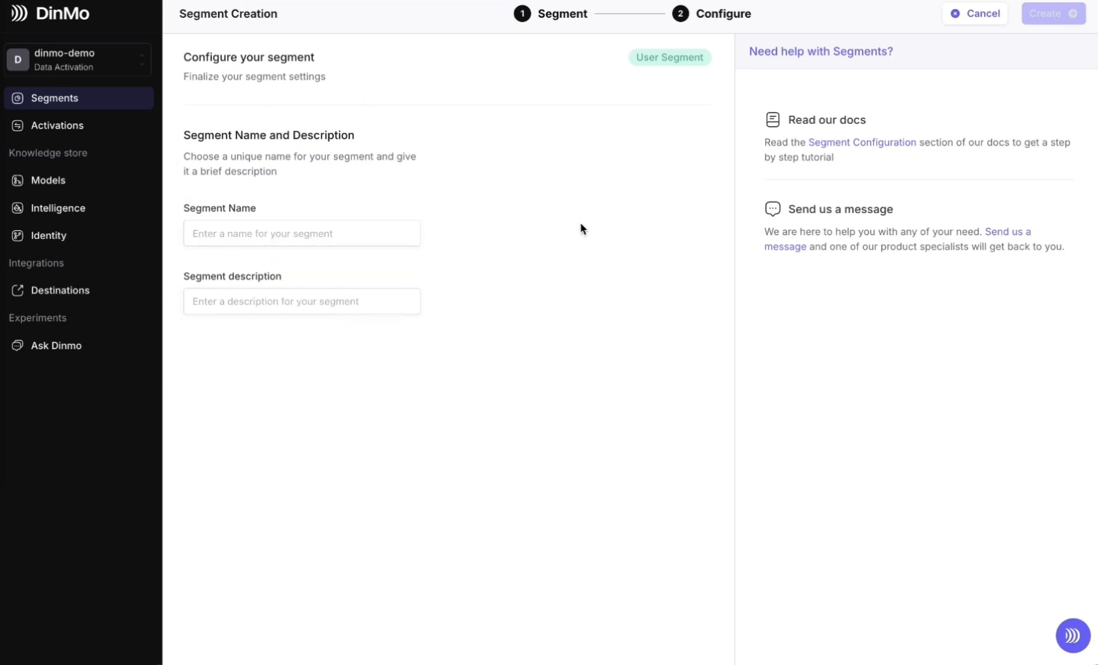
Create the segment under the name Test demo and return to the list of segments
left_click(378, 229)
type("Test demo")
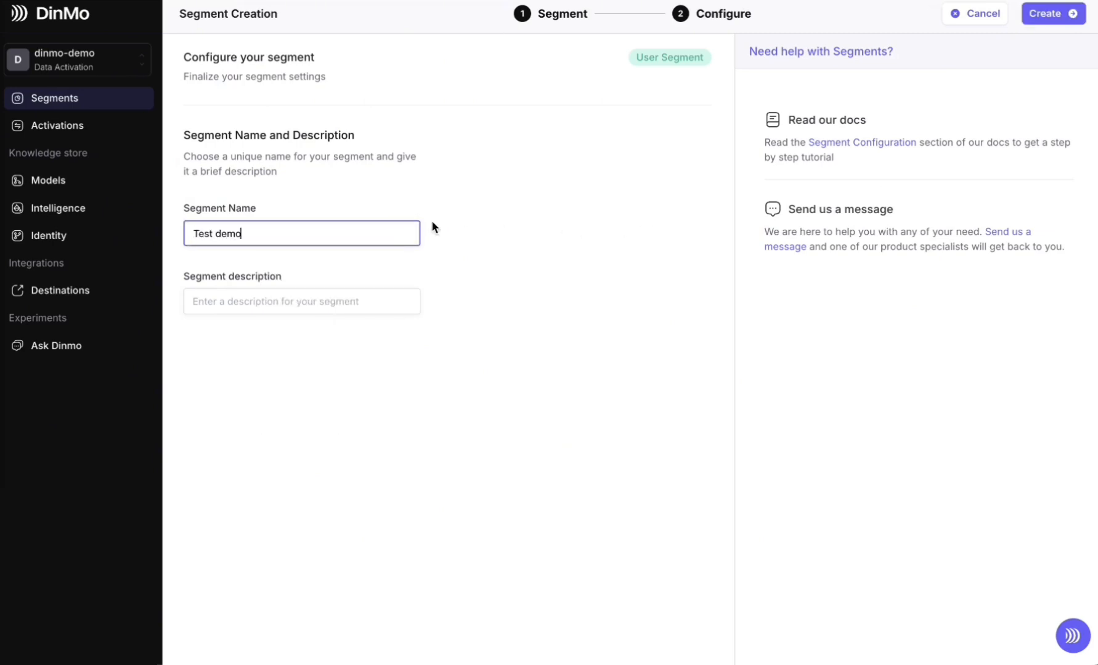
left_click(1078, 17)
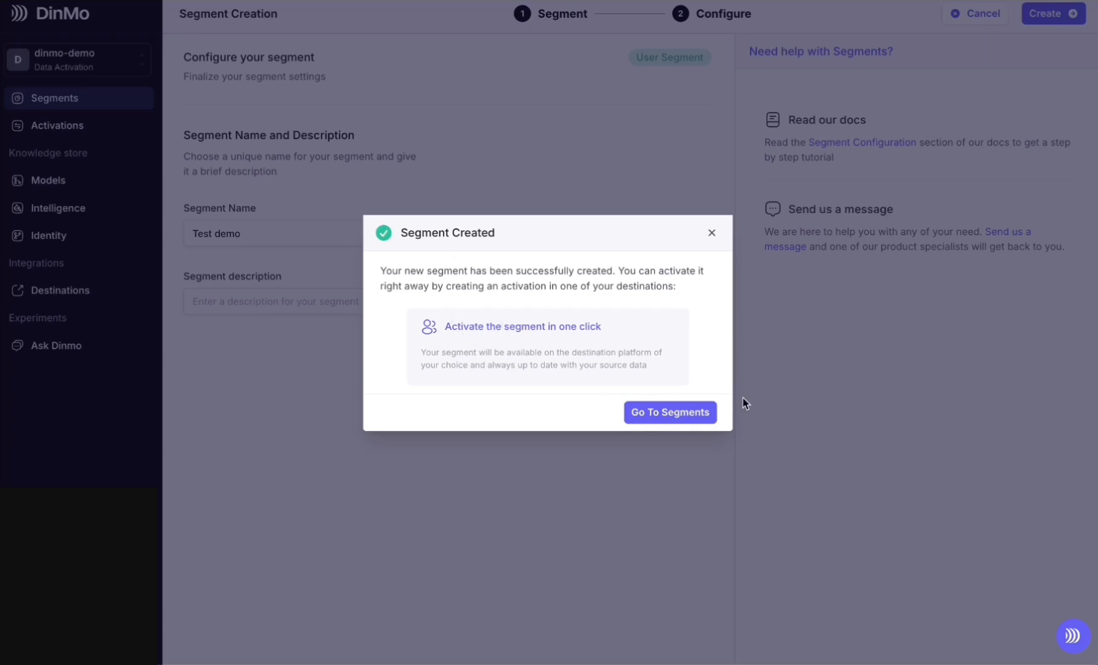
left_click(682, 423)
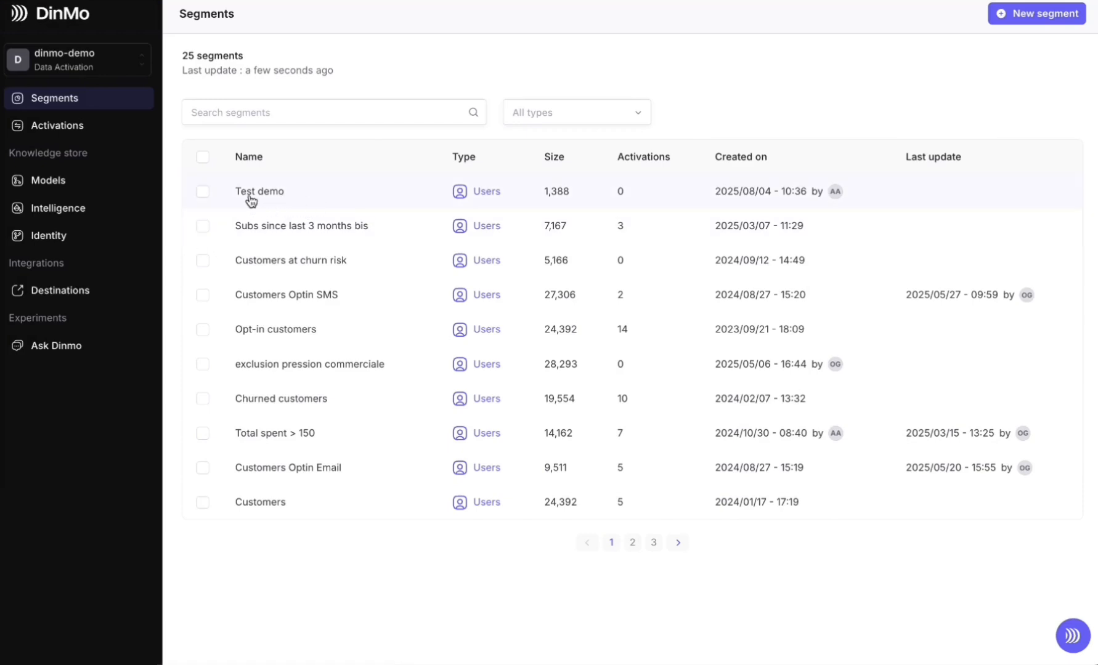
Open the overview of the segment Subs since last 3 months bis and examine its stats and activations
left_click(296, 233)
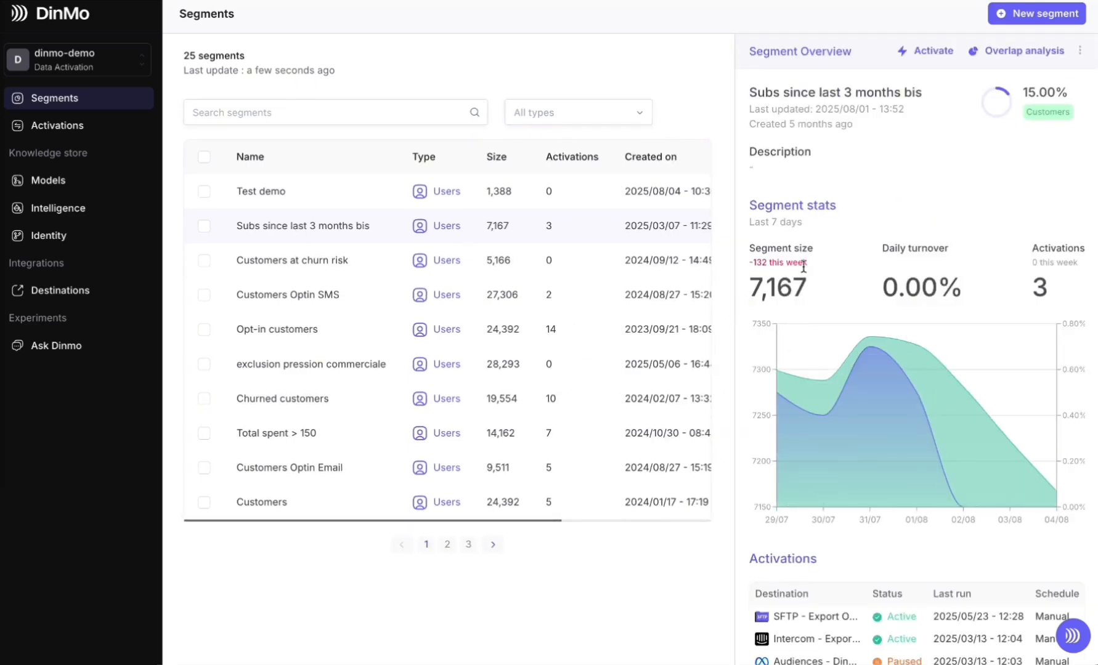
mouse_move(923, 423)
scroll(931, 545, "down", 1)
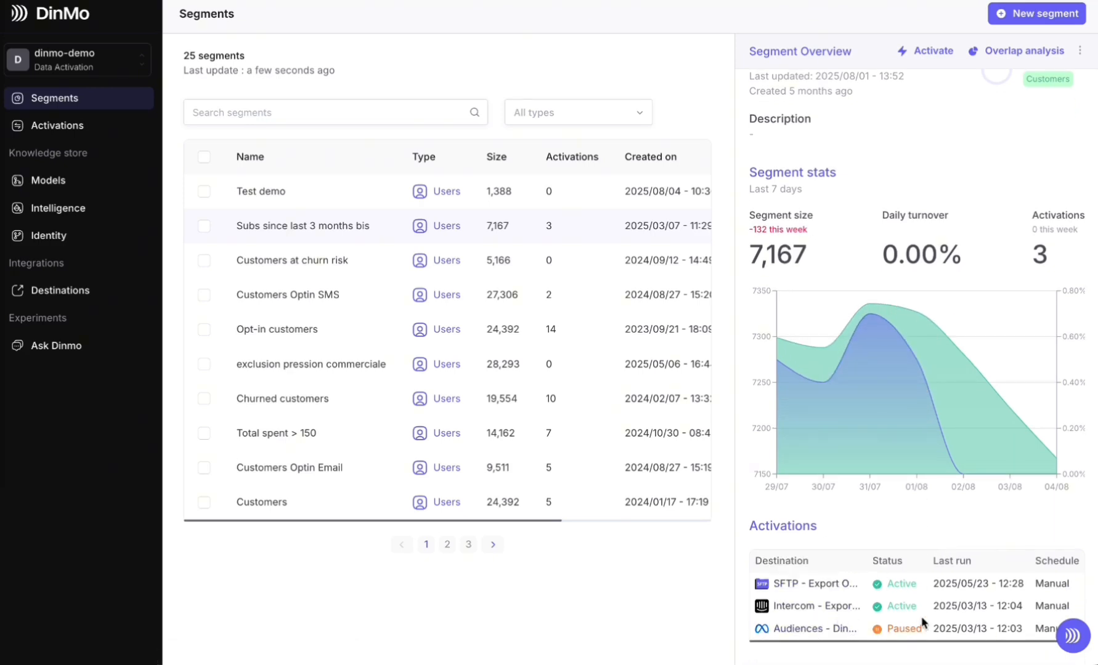
scroll(958, 437, "up", 1)
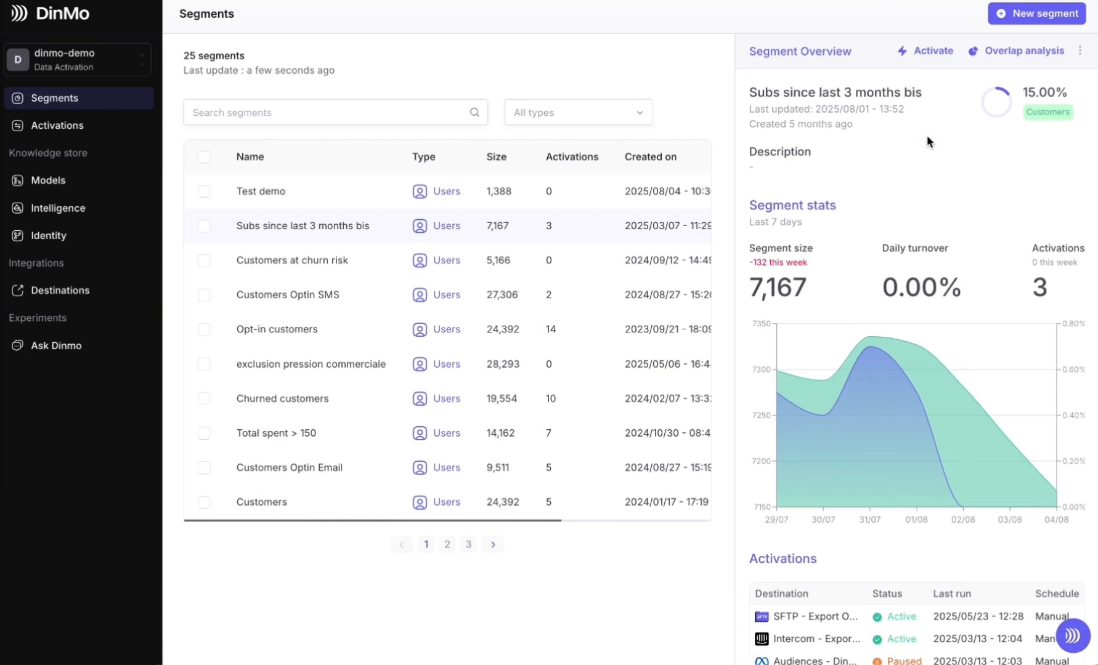
Start activating the segment Subs since last 3 months bis and select the Meta Ads, Reddit Ads and Tiktok Ads destinations
left_click(931, 54)
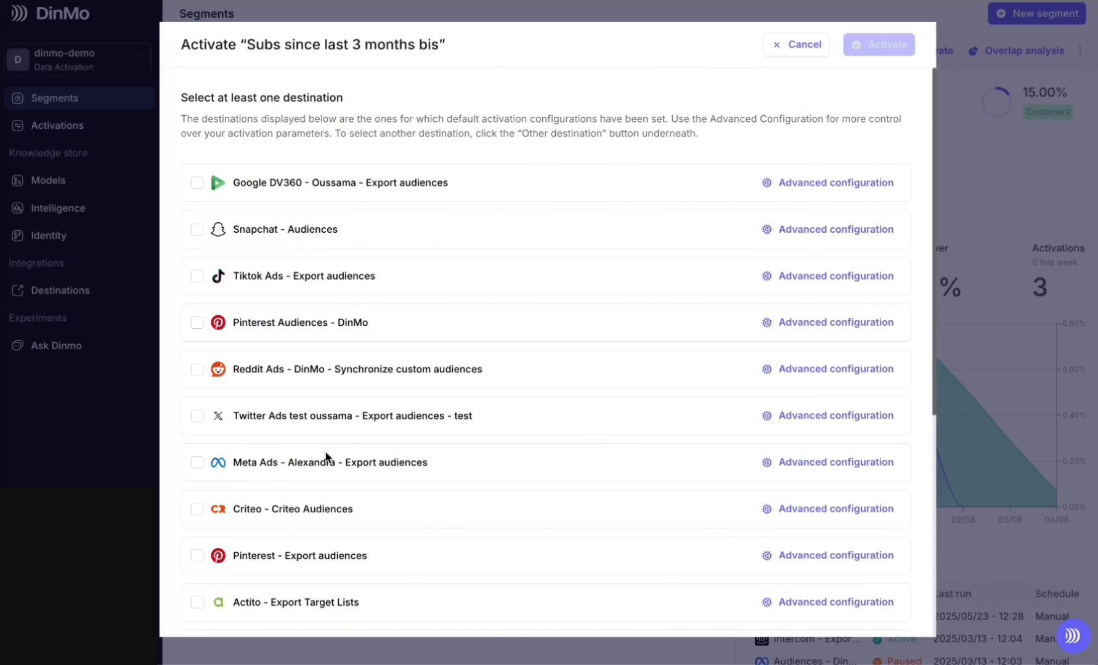
left_click(198, 460)
left_click(198, 370)
left_click(197, 277)
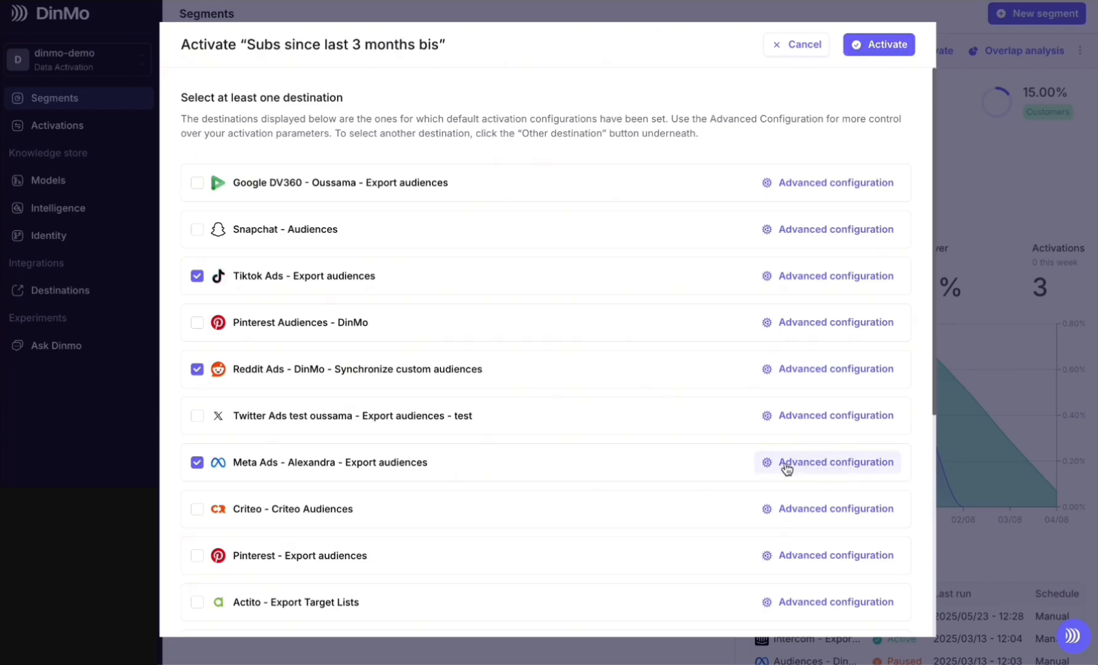
Examine the advanced configuration of the Meta Ads destination, including its field mapping and scheduling options
left_click(820, 469)
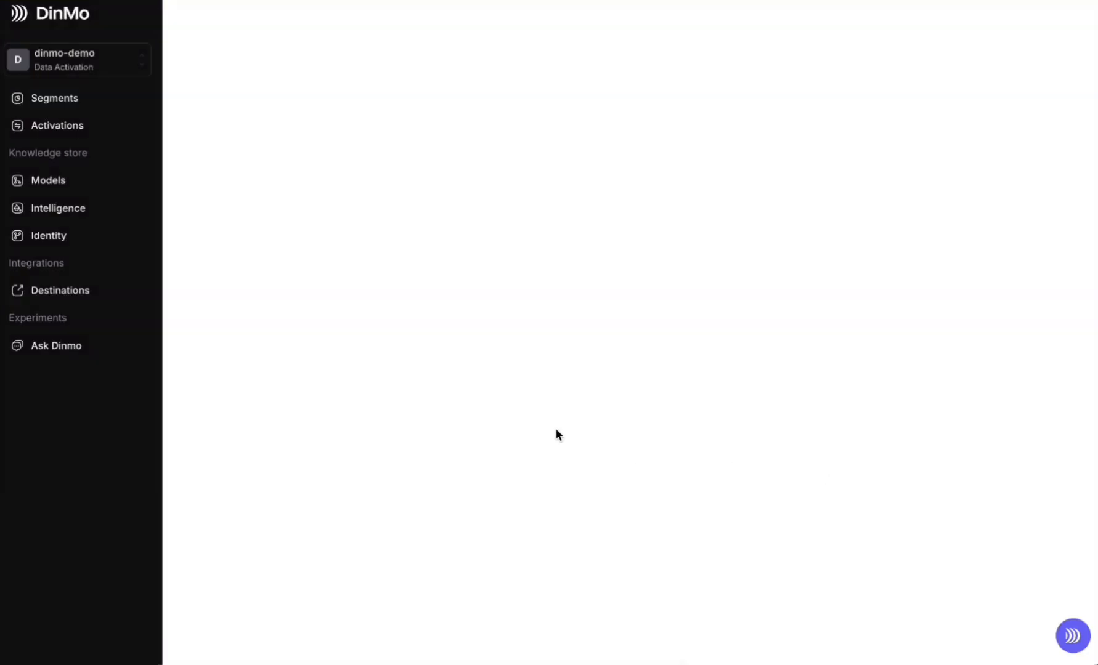
scroll(472, 346, "down", 6)
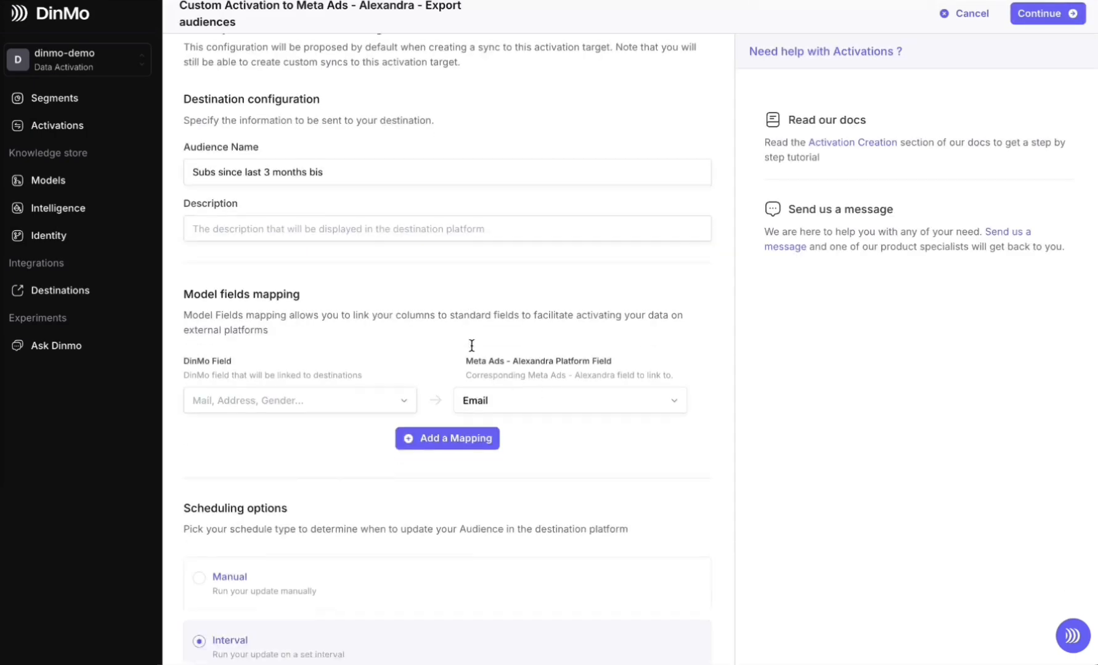
scroll(472, 346, "down", 1)
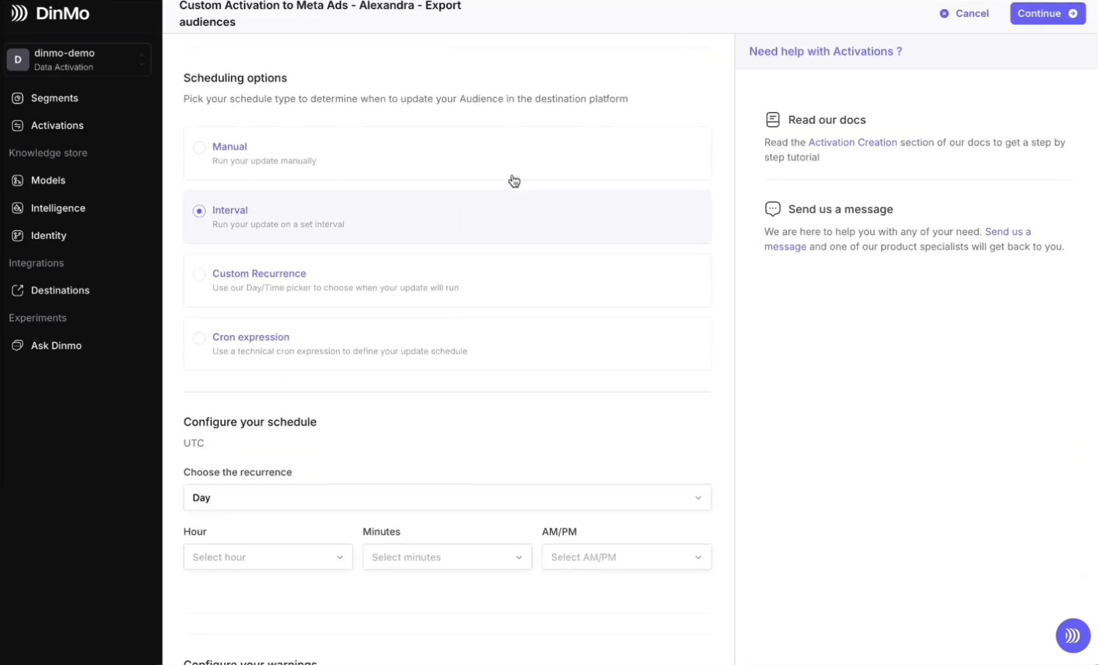
scroll(375, 458, "down", 2)
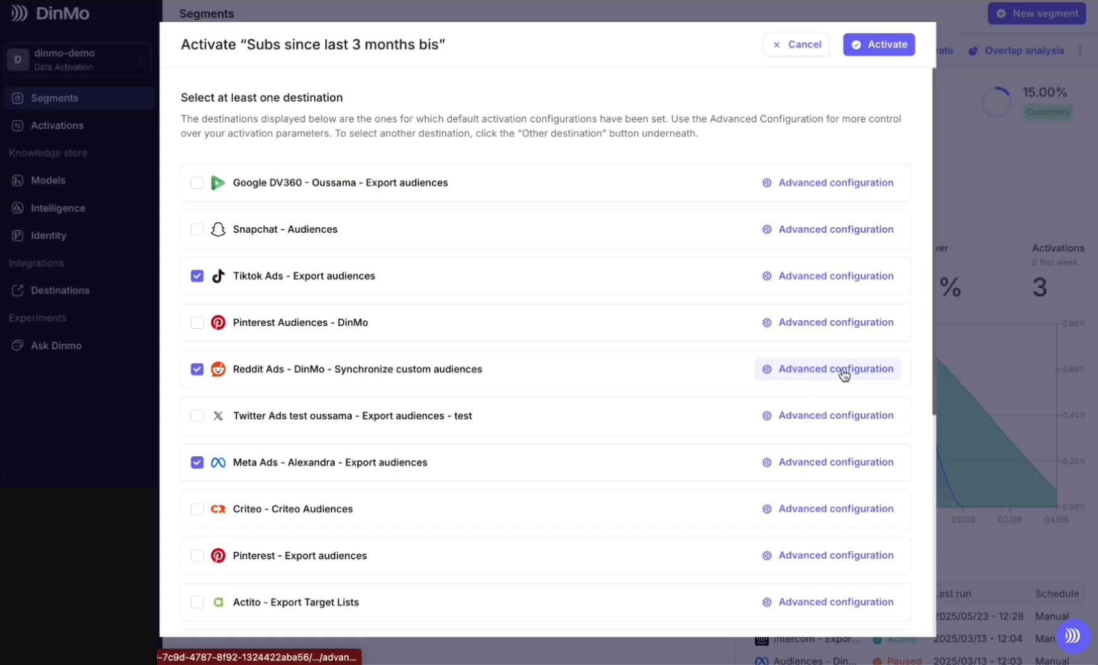
Examine the advanced configuration of the Reddit Ads destination, from field mapping to scheduling and warnings, and leave it without saving
left_click(804, 370)
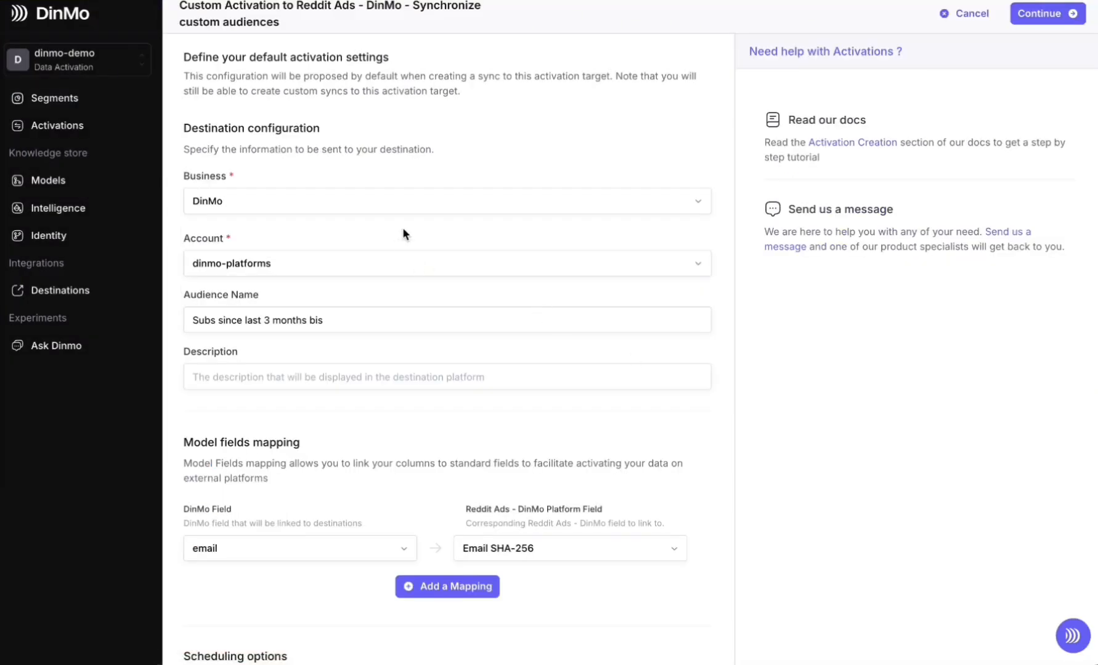
scroll(360, 461, "down", 3)
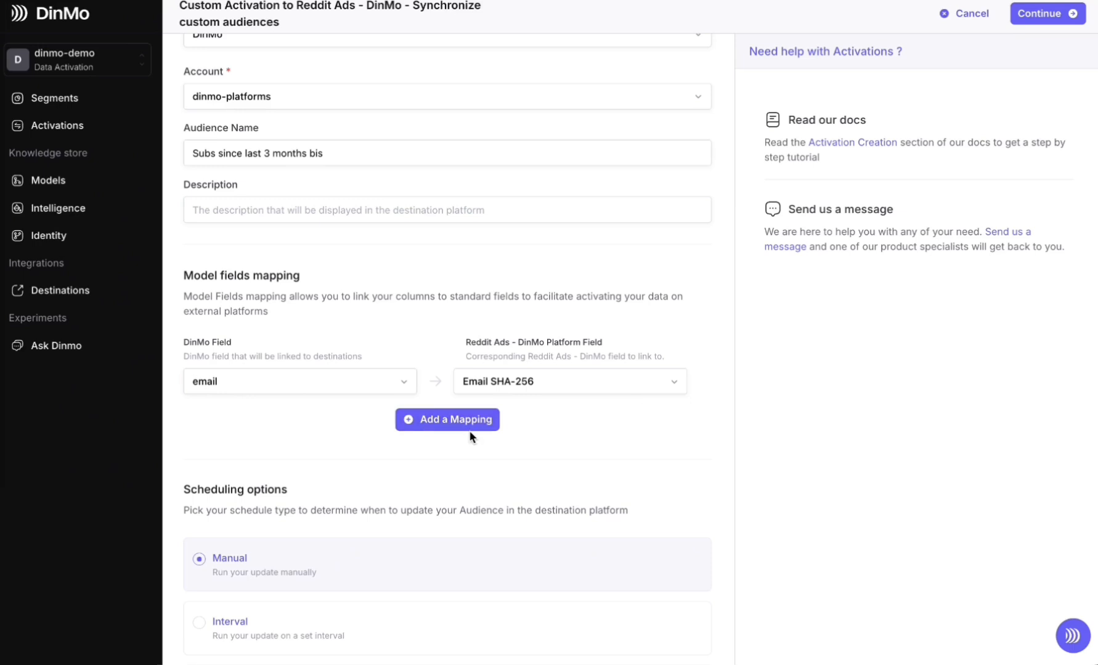
scroll(362, 396, "down", 5)
scroll(277, 489, "down", 2)
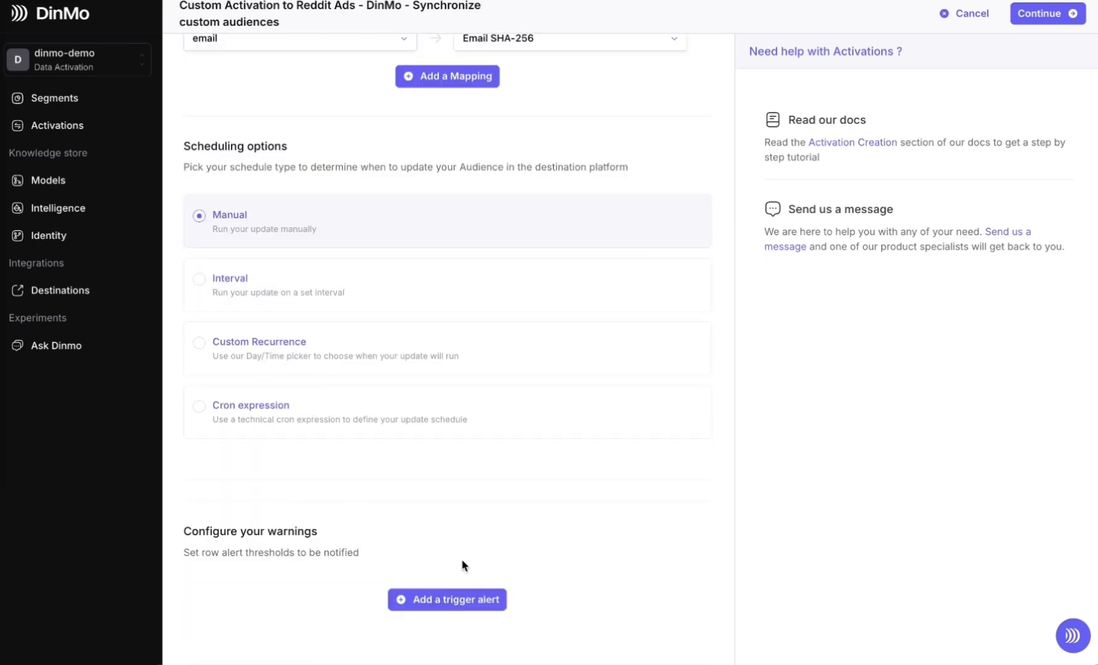
scroll(541, 551, "up", 9)
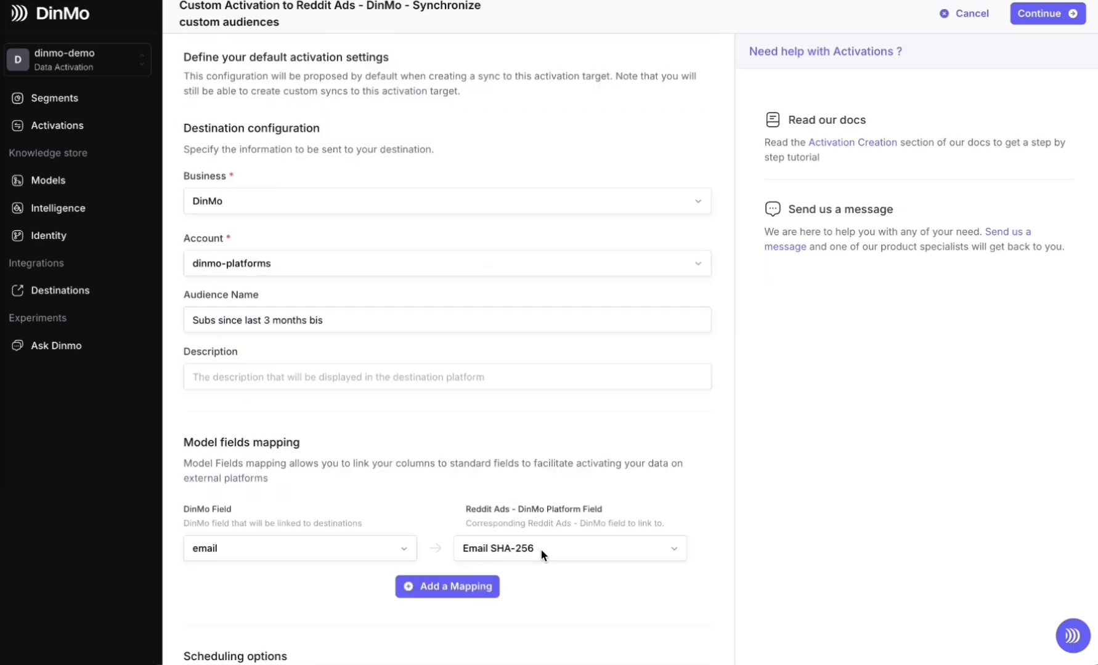
left_click(961, 17)
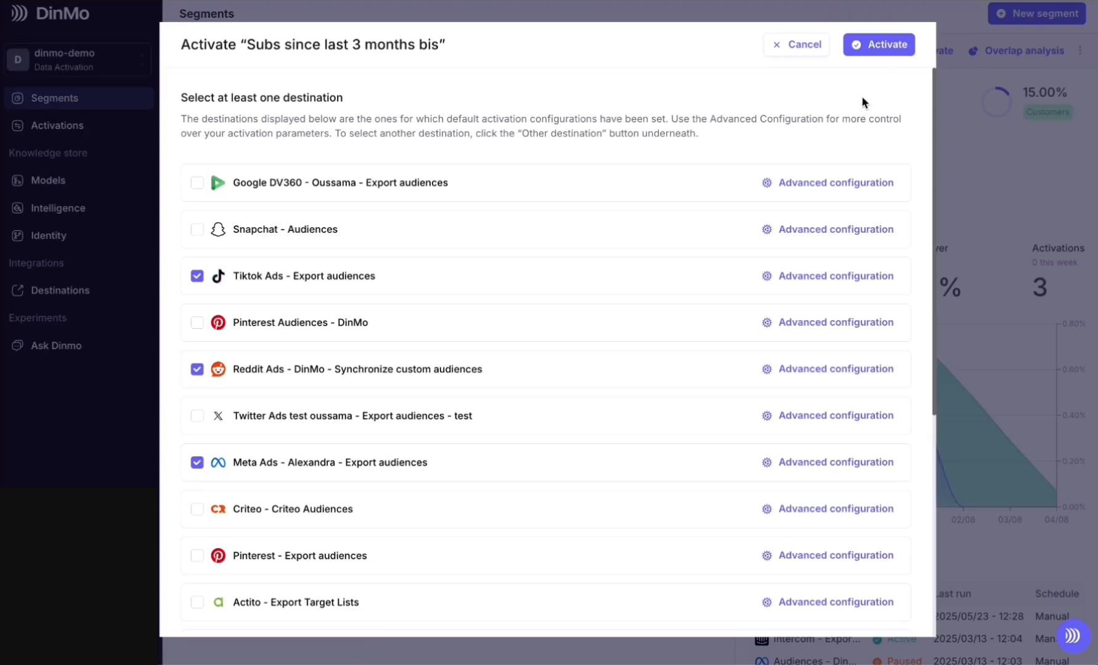
Activate the segment Subs since last 3 months bis on the selected destinations
left_click(897, 54)
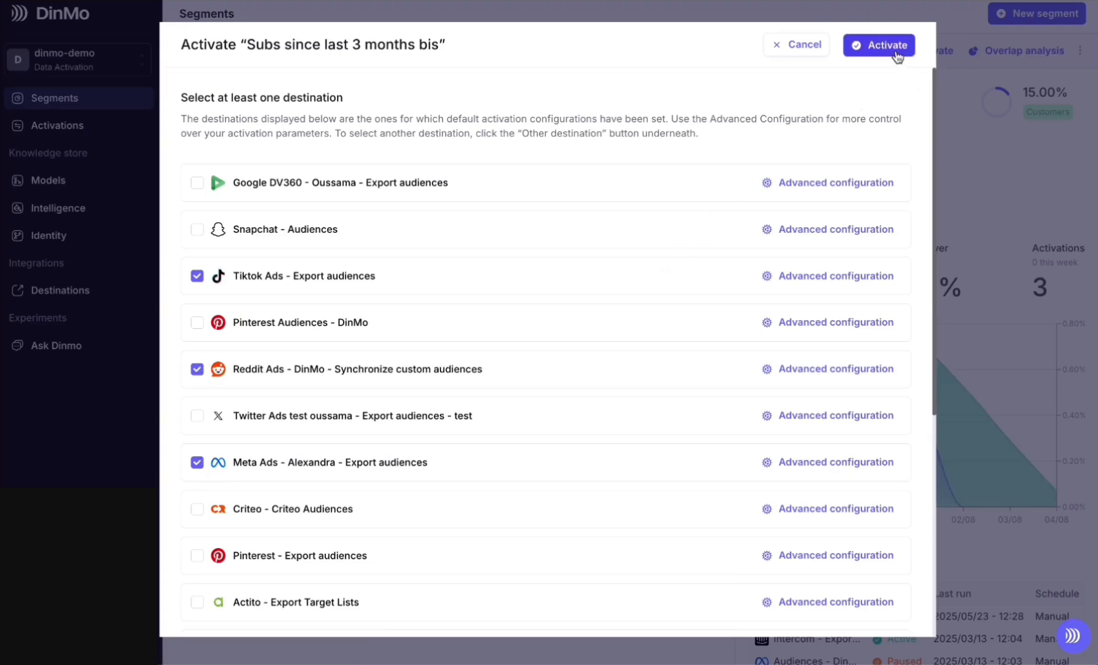